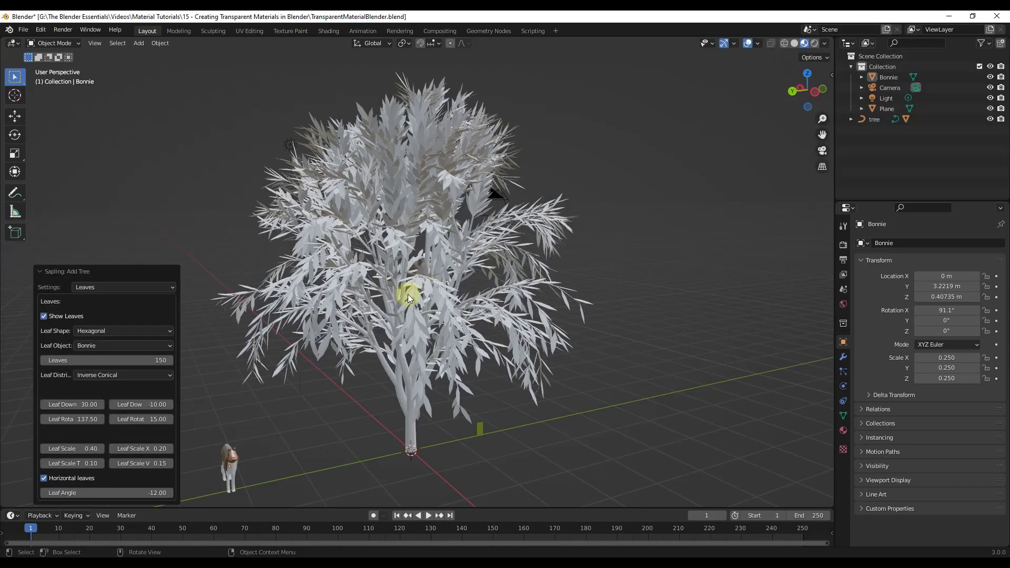
Orbit around the tree, select its leaves object and zoom in close on the leaves.
{"action": "scroll", "coordinate": [421, 173], "scroll_direction": "up", "scroll_amount": 2}
{"action": "scroll", "coordinate": [421, 172], "scroll_direction": "up", "scroll_amount": 2}
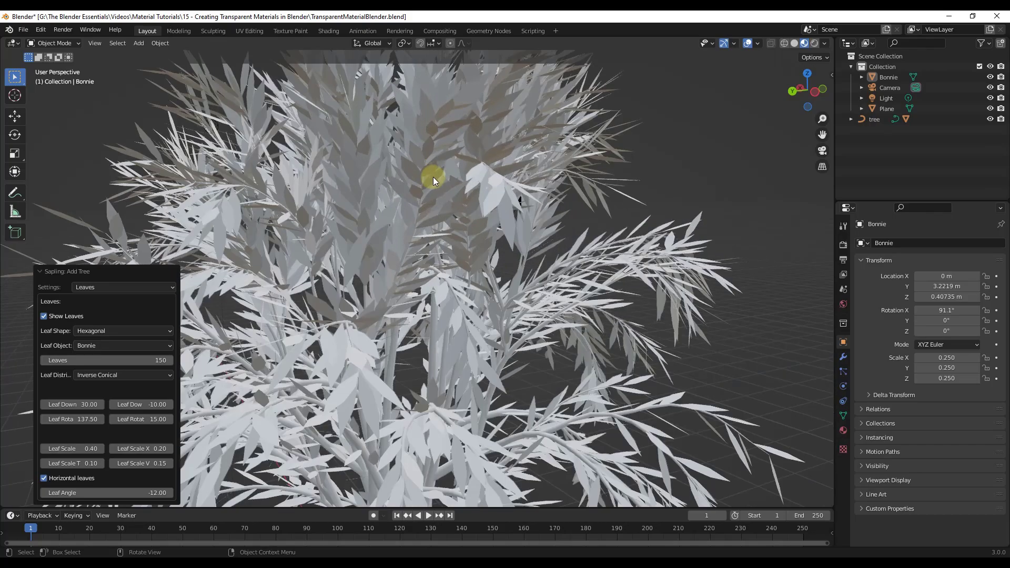
{"action": "scroll", "coordinate": [506, 215], "scroll_direction": "down", "scroll_amount": 3}
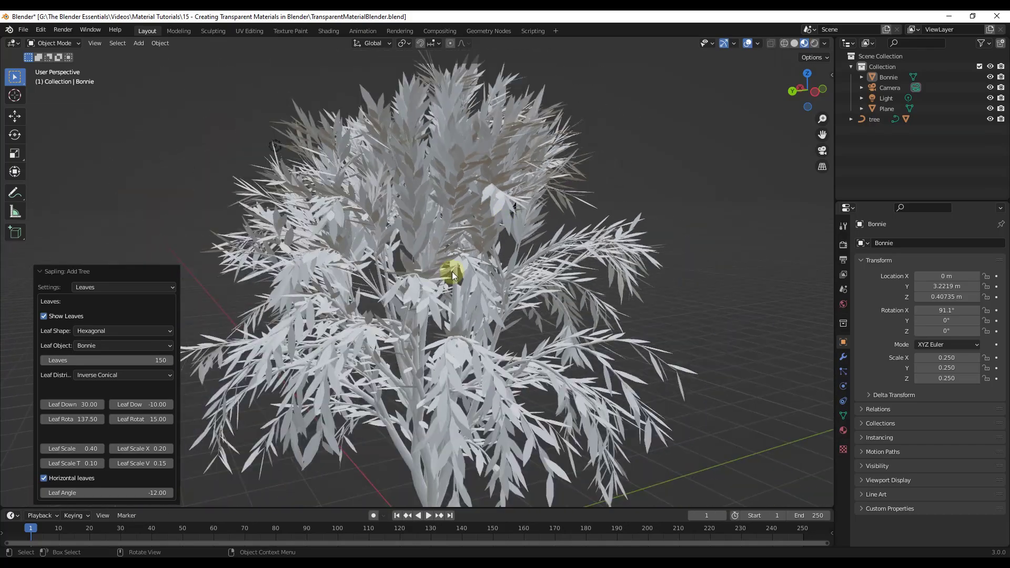
{"action": "mouse_move", "coordinate": [428, 380]}
{"action": "middle_mouse_down"}
{"action": "mouse_move", "coordinate": [433, 409]}
{"action": "mouse_move", "coordinate": [393, 405]}
{"action": "mouse_move", "coordinate": [391, 390]}
{"action": "mouse_move", "coordinate": [425, 377]}
{"action": "middle_mouse_up"}
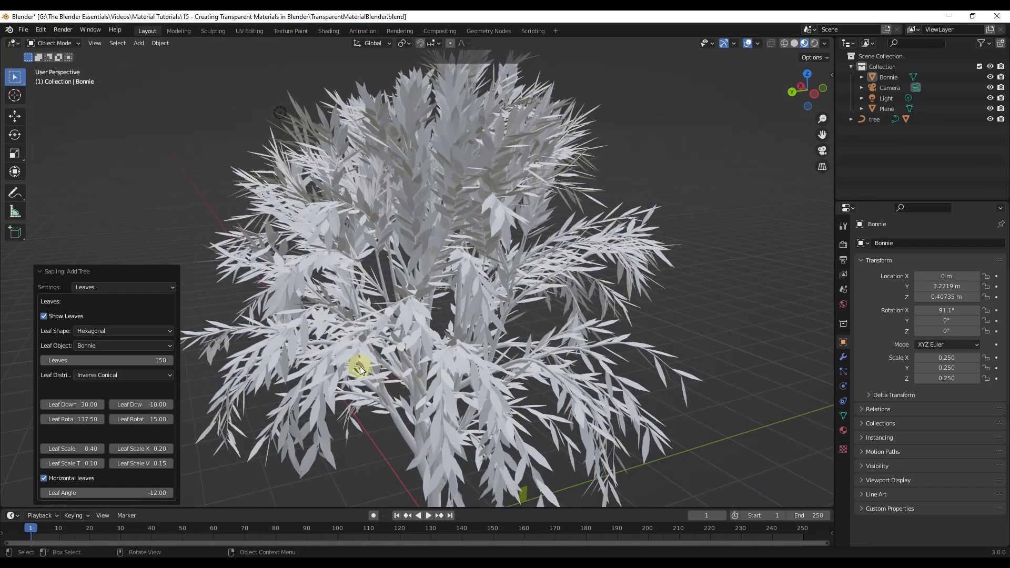
{"action": "left_click", "coordinate": [342, 358]}
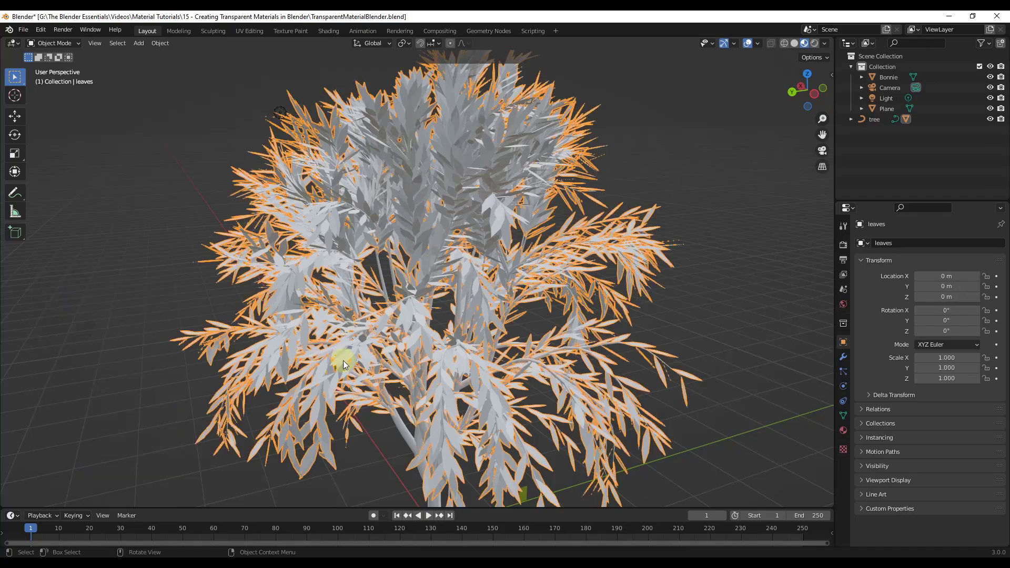
{"action": "scroll", "coordinate": [341, 362], "scroll_direction": "up", "scroll_amount": 6}
{"action": "middle_click_drag", "start_coordinate": [339, 364], "coordinate": [447, 343]}
{"action": "middle_click_drag", "start_coordinate": [497, 370], "coordinate": [489, 361]}
{"action": "scroll", "coordinate": [489, 362], "scroll_direction": "down", "scroll_amount": 2}
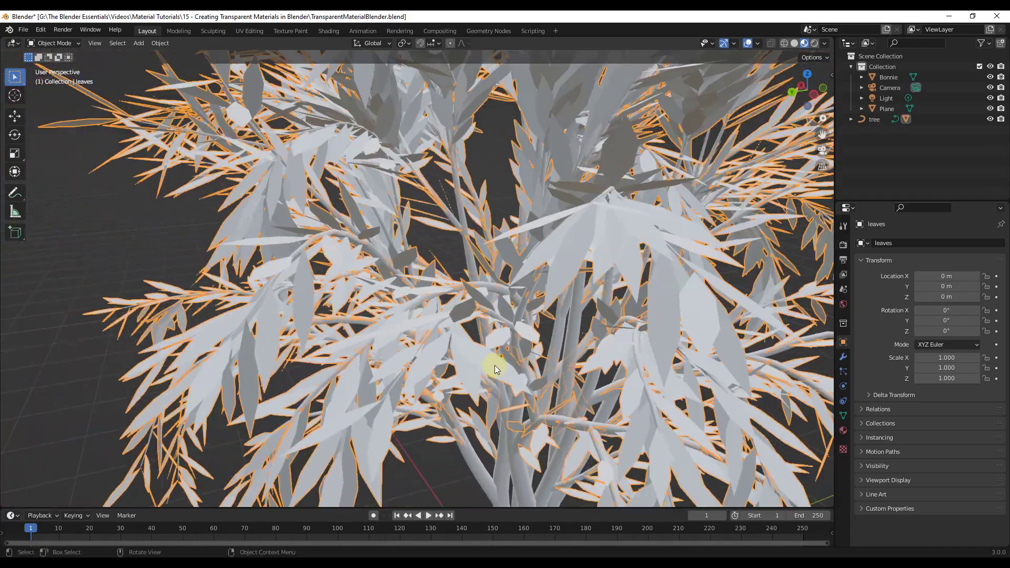
Add a material slot to the leaves and assign the existing Material.005.
{"action": "left_click", "coordinate": [843, 431]}
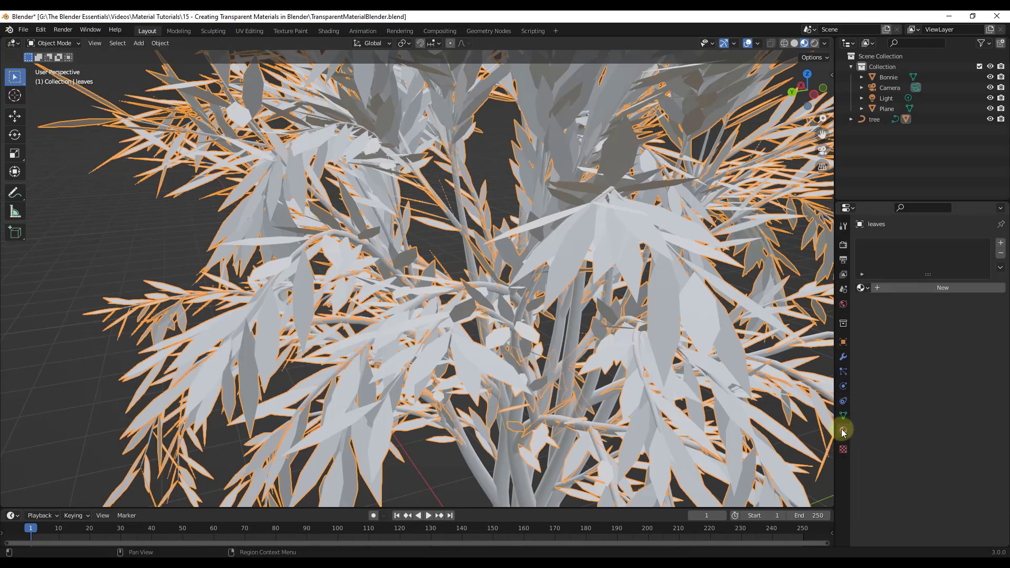
{"action": "left_click", "coordinate": [1001, 244]}
{"action": "left_click", "coordinate": [862, 288]}
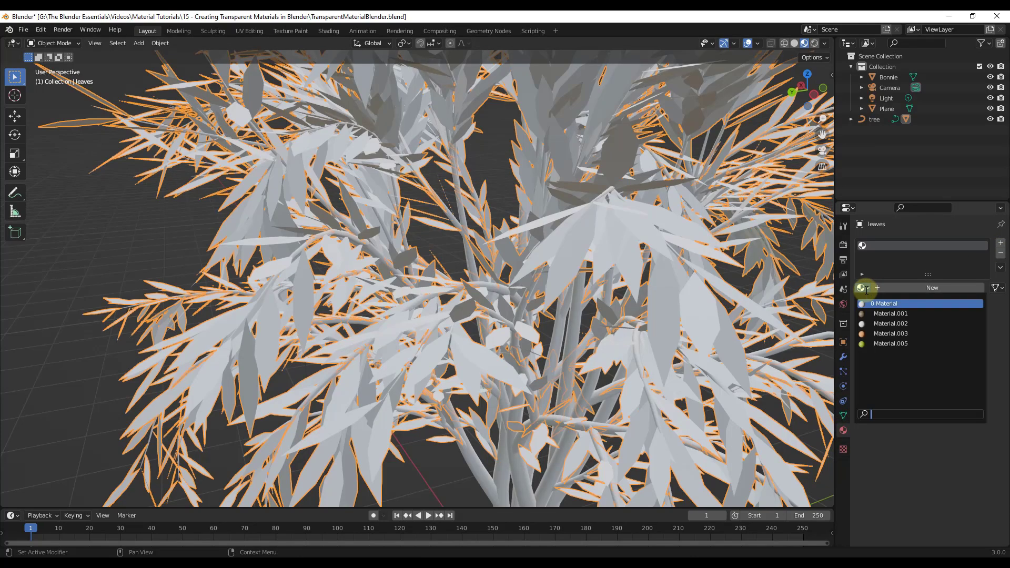
{"action": "left_click", "coordinate": [891, 344]}
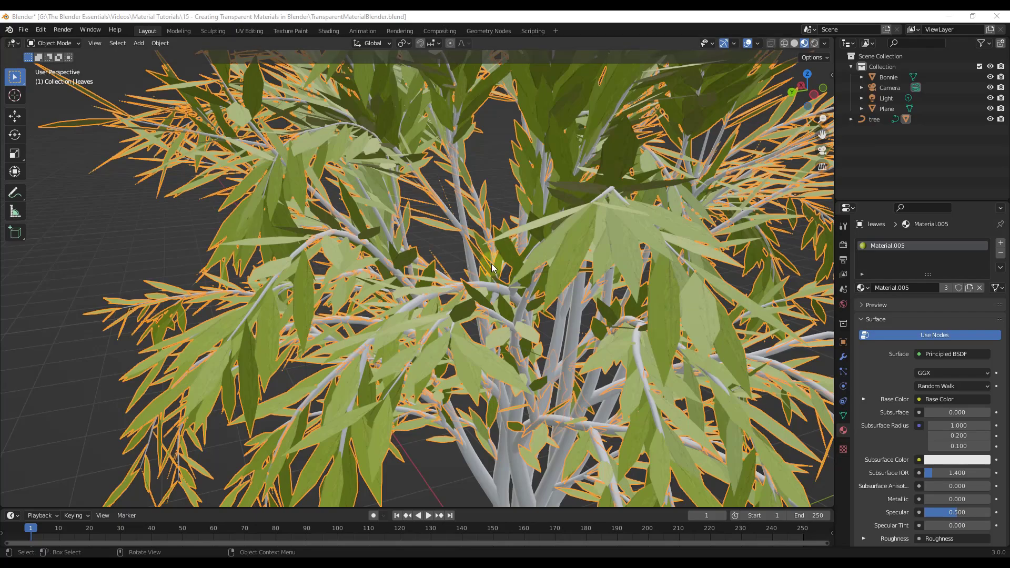
Zoom and orbit around the leaves to inspect the leaf texture.
{"action": "scroll", "coordinate": [583, 250], "scroll_direction": "up", "scroll_amount": 6}
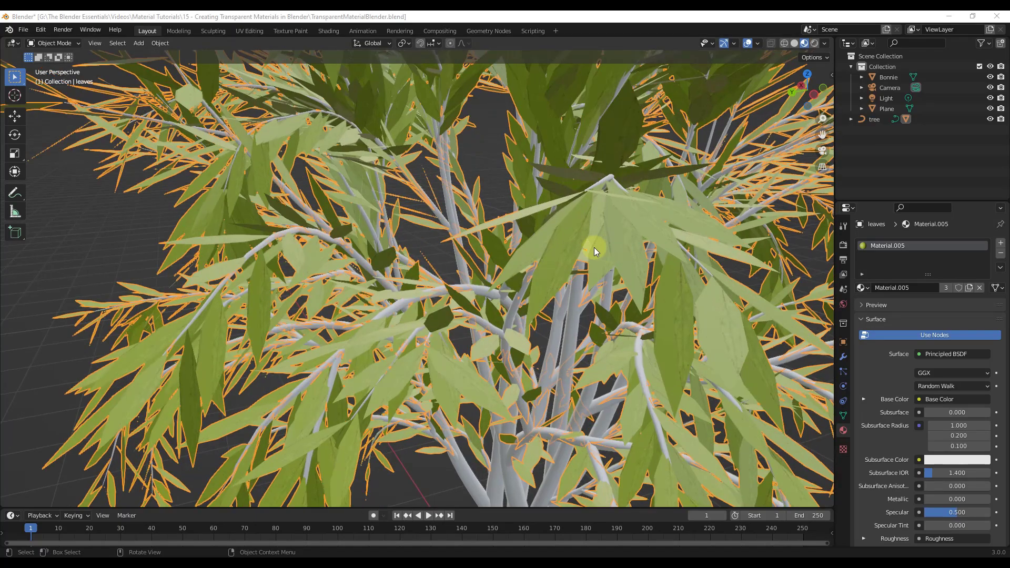
{"action": "scroll", "coordinate": [557, 248], "scroll_direction": "down", "scroll_amount": 5}
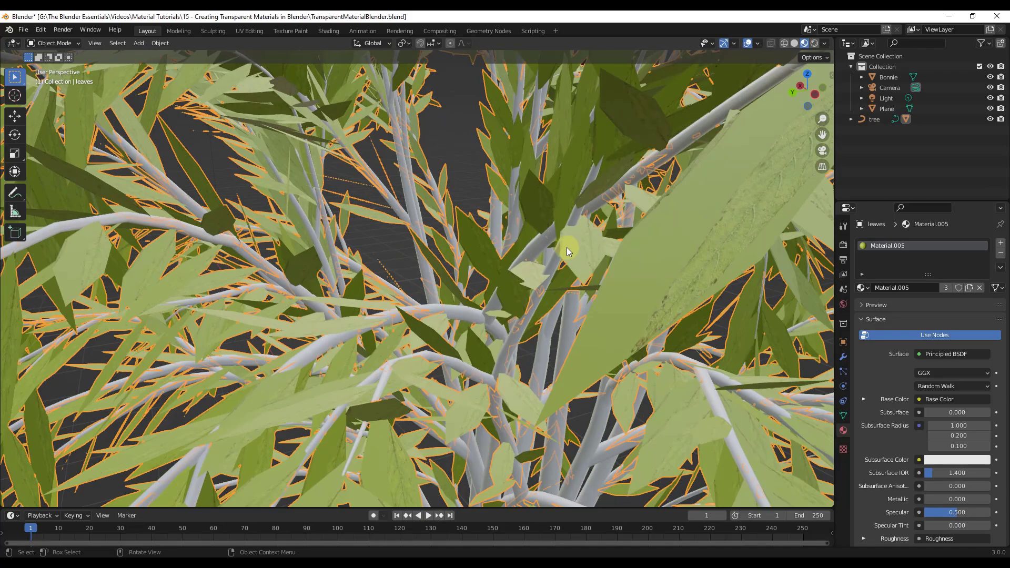
{"action": "scroll", "coordinate": [726, 256], "scroll_direction": "up", "scroll_amount": 4}
{"action": "scroll", "coordinate": [687, 258], "scroll_direction": "down", "scroll_amount": 5}
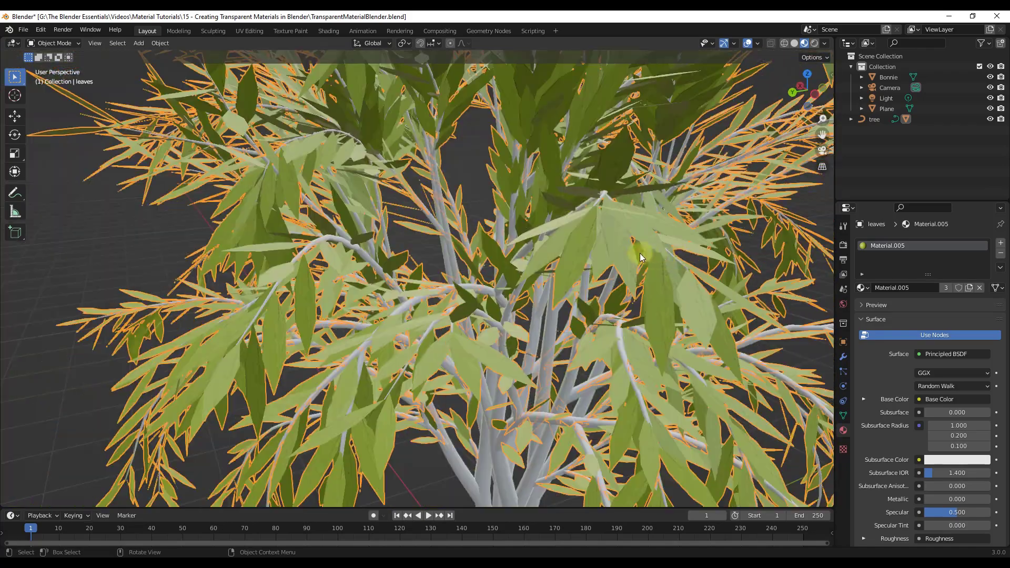
{"action": "scroll", "coordinate": [639, 254], "scroll_direction": "up", "scroll_amount": 5}
{"action": "mouse_move", "coordinate": [605, 248]}
{"action": "middle_mouse_down"}
{"action": "mouse_move", "coordinate": [597, 246]}
{"action": "mouse_move", "coordinate": [603, 252]}
{"action": "middle_mouse_up"}
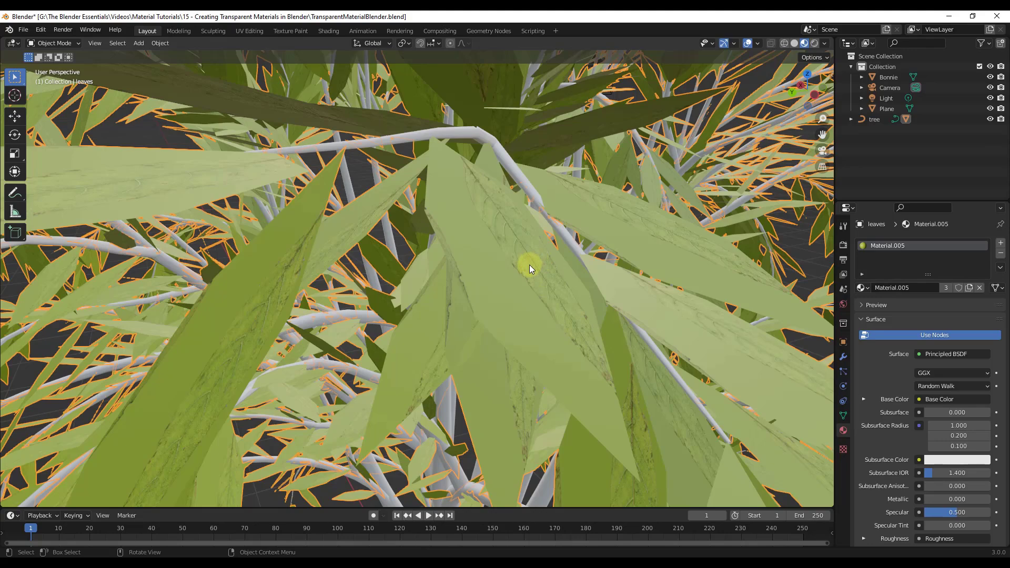
{"action": "scroll", "coordinate": [528, 266], "scroll_direction": "down", "scroll_amount": 4}
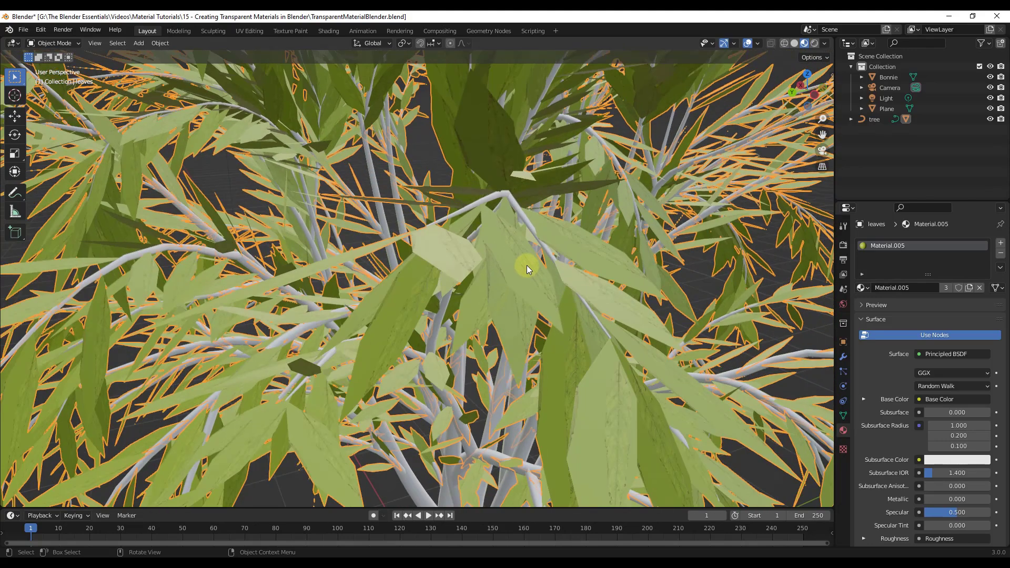
Switch to the Shading workspace and select LeafSet013_4K_Color.jpg in the texture folder.
{"action": "left_click", "coordinate": [324, 32]}
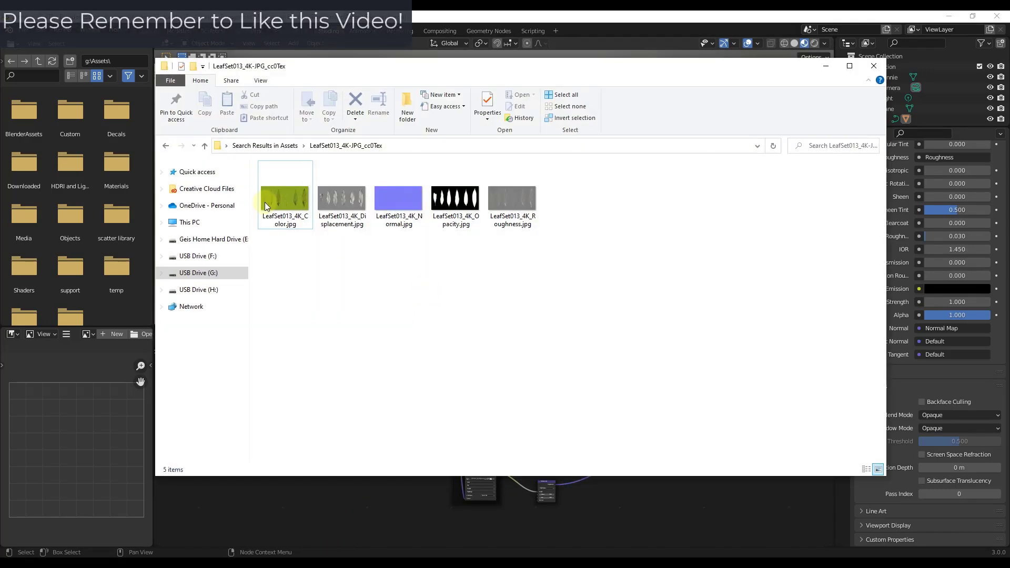
{"action": "left_click", "coordinate": [292, 201]}
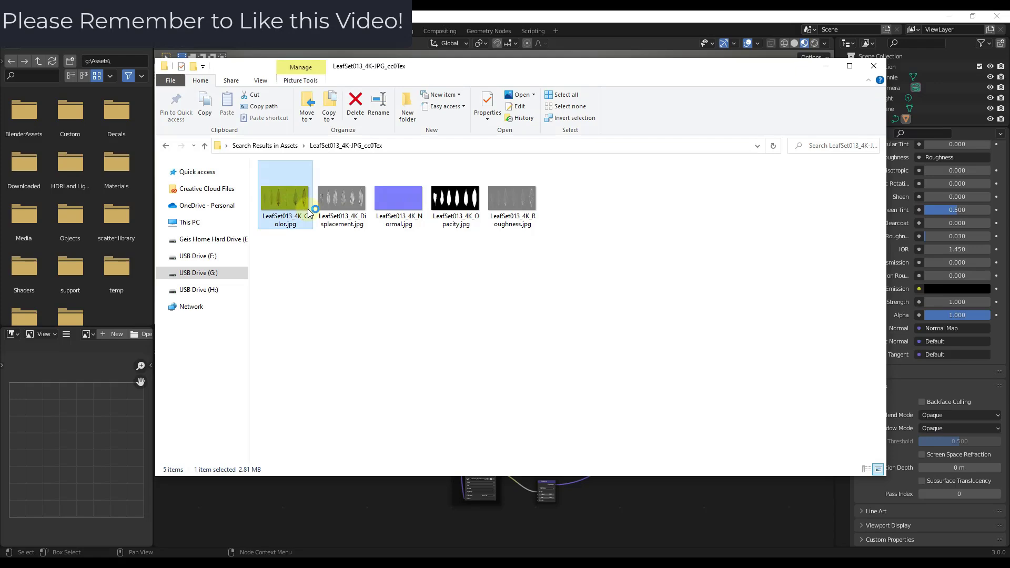
View the six-leaf LeafSet013_4K_Color.jpg image in Photos, then close it.
{"action": "double_click", "coordinate": [285, 200]}
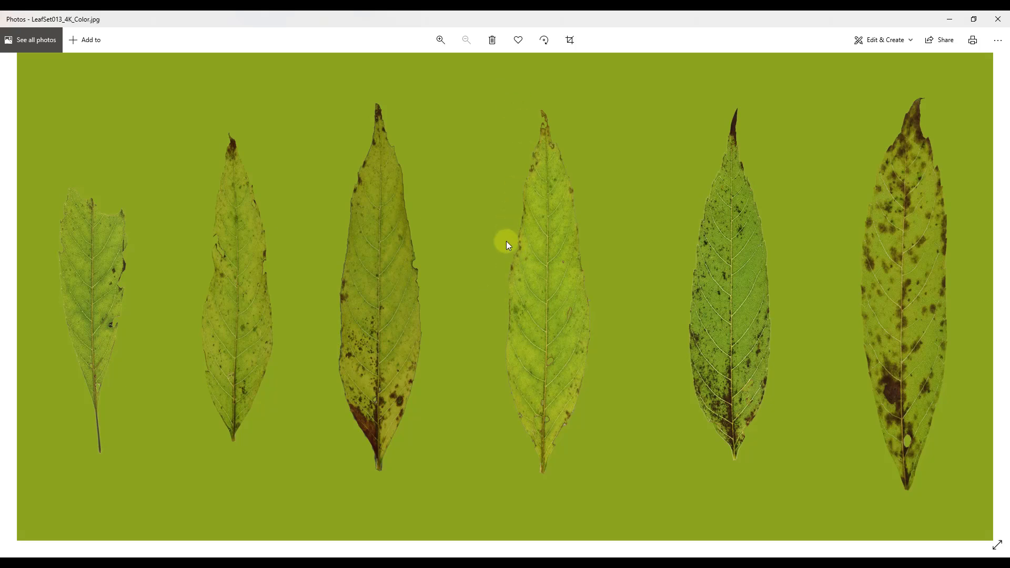
{"action": "left_click", "coordinate": [998, 19]}
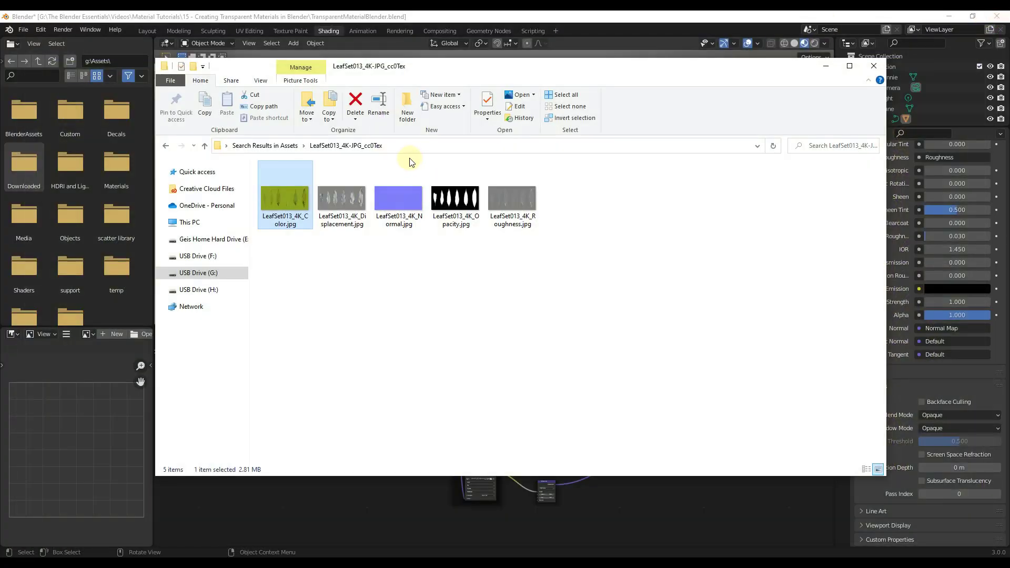
Open LeafSet013_4K_Opacity.jpg in Photos and scroll through the Normal, Displacement and Color maps.
{"action": "left_click", "coordinate": [465, 204]}
{"action": "double_click", "coordinate": [466, 204]}
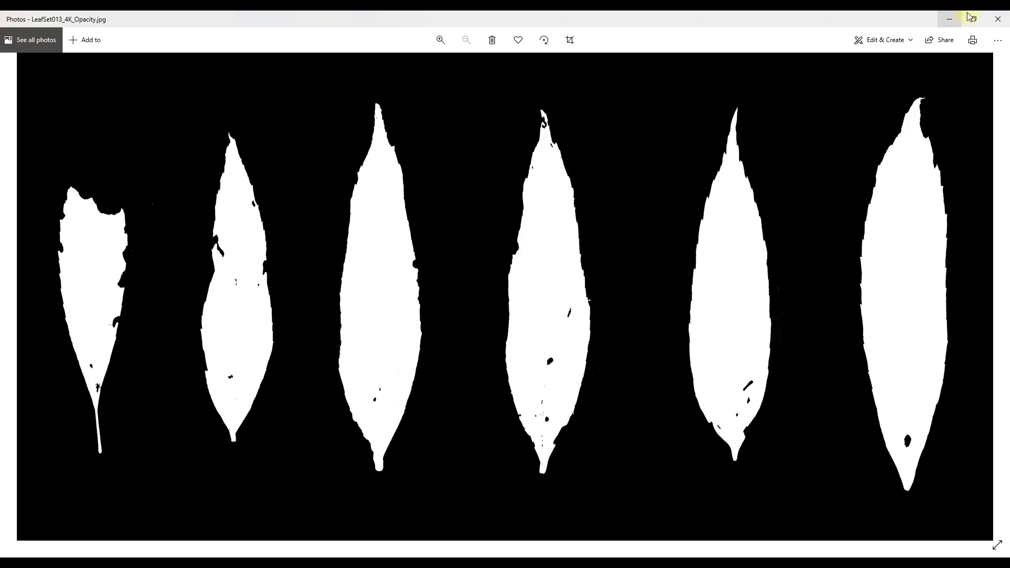
{"action": "scroll", "coordinate": [645, 277], "scroll_direction": "up", "scroll_amount": 1}
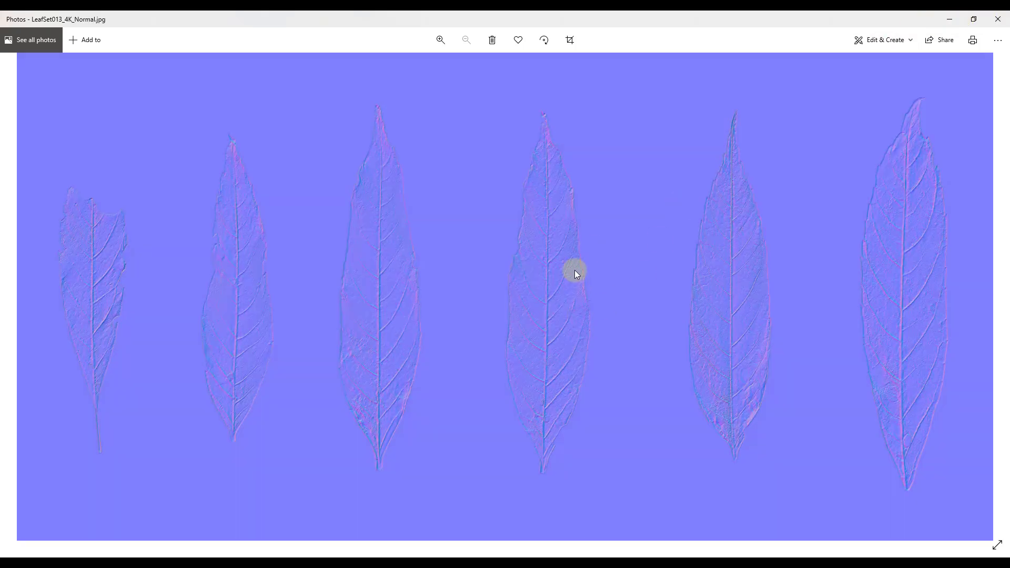
{"action": "scroll", "coordinate": [574, 272], "scroll_direction": "up", "scroll_amount": 1}
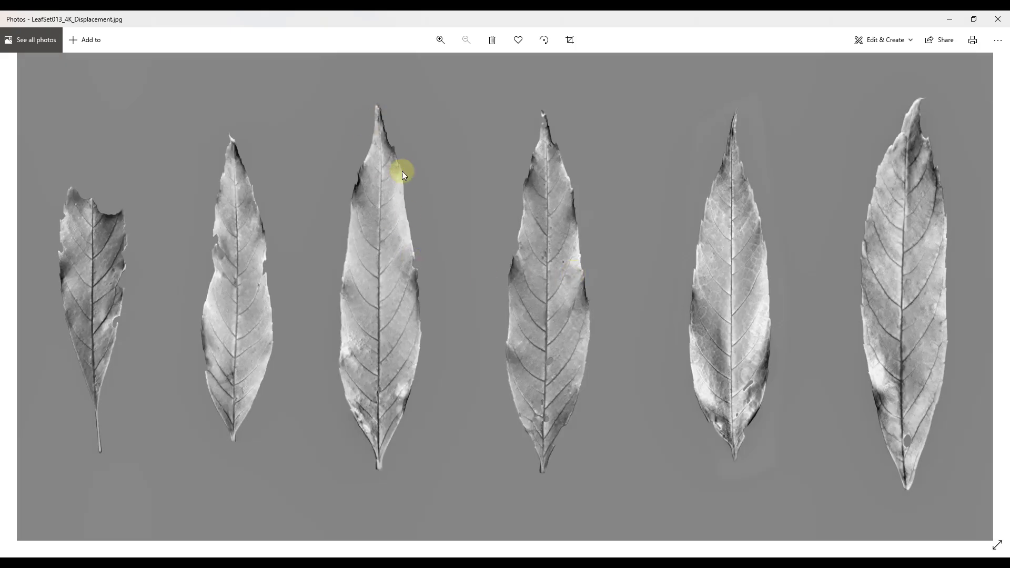
{"action": "scroll", "coordinate": [395, 188], "scroll_direction": "up", "scroll_amount": 1}
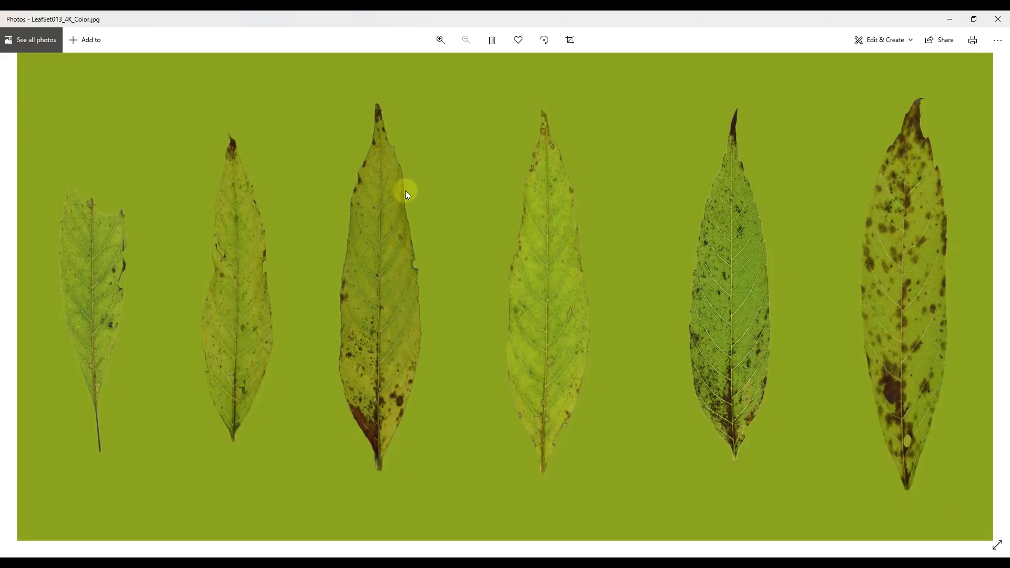
{"action": "scroll", "coordinate": [405, 191], "scroll_direction": "down", "scroll_amount": 3}
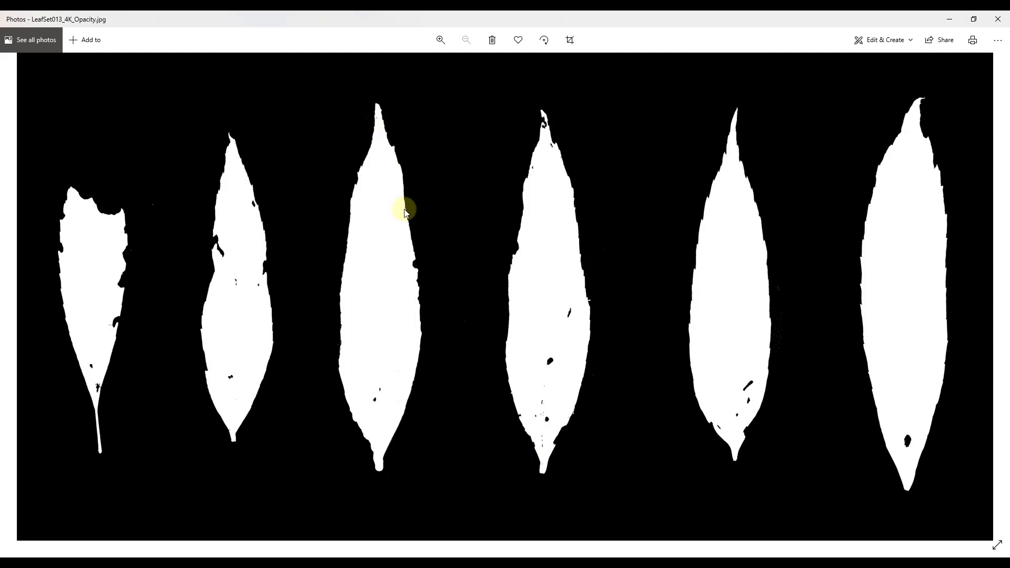
{"action": "left_click", "coordinate": [998, 19]}
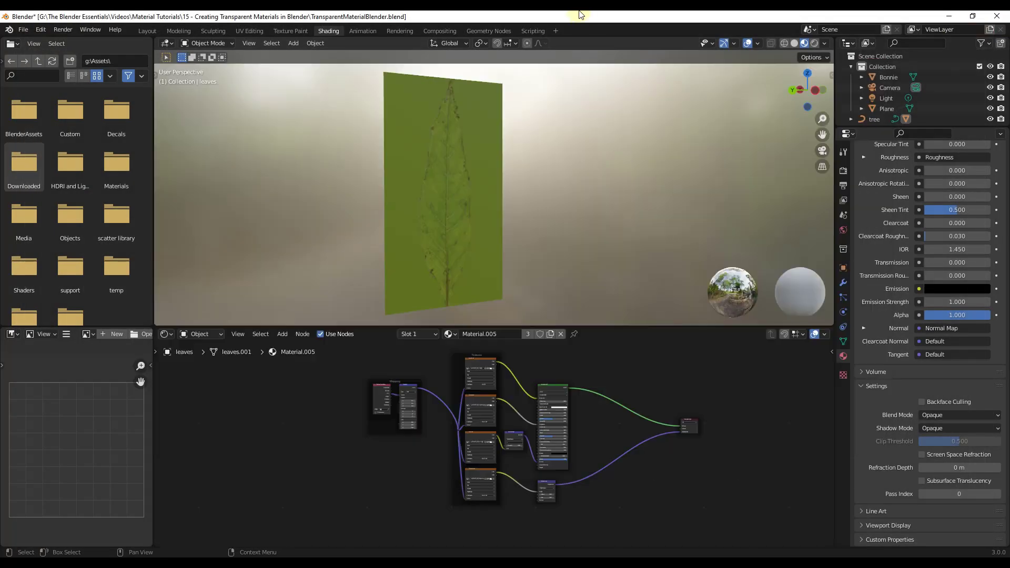
{"action": "left_click", "coordinate": [581, 17]}
{"action": "scroll", "coordinate": [497, 387], "scroll_direction": "up", "scroll_amount": 5}
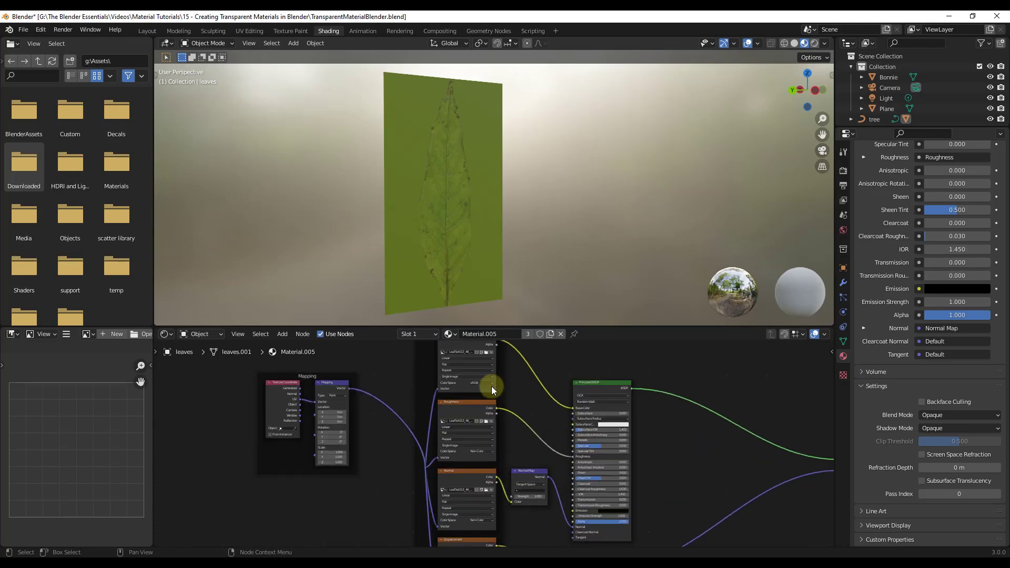
{"action": "middle_click_drag", "start_coordinate": [484, 376], "coordinate": [475, 452]}
{"action": "scroll", "coordinate": [478, 450], "scroll_direction": "up", "scroll_amount": 1}
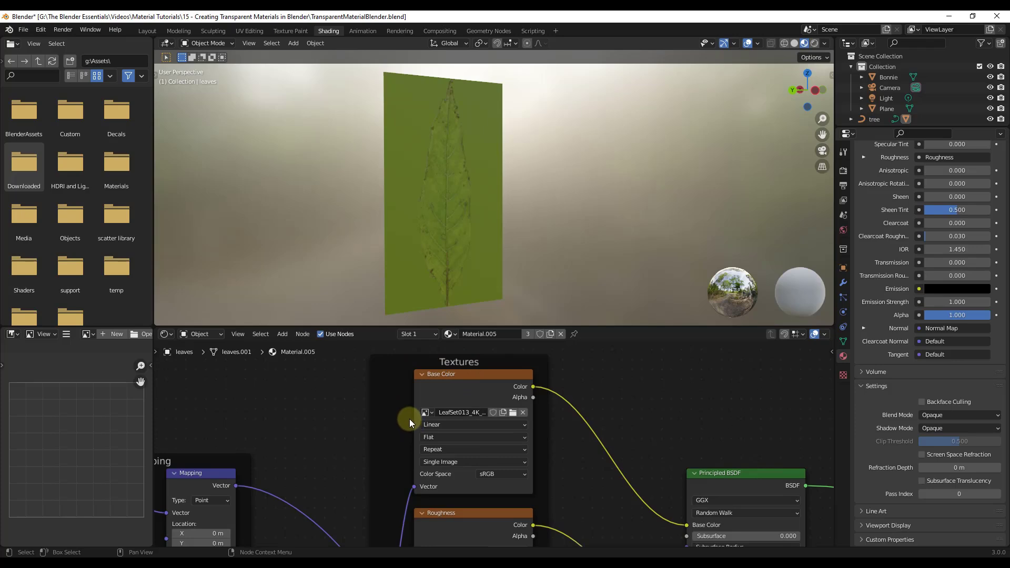
{"action": "scroll", "coordinate": [466, 367], "scroll_direction": "down", "scroll_amount": 5}
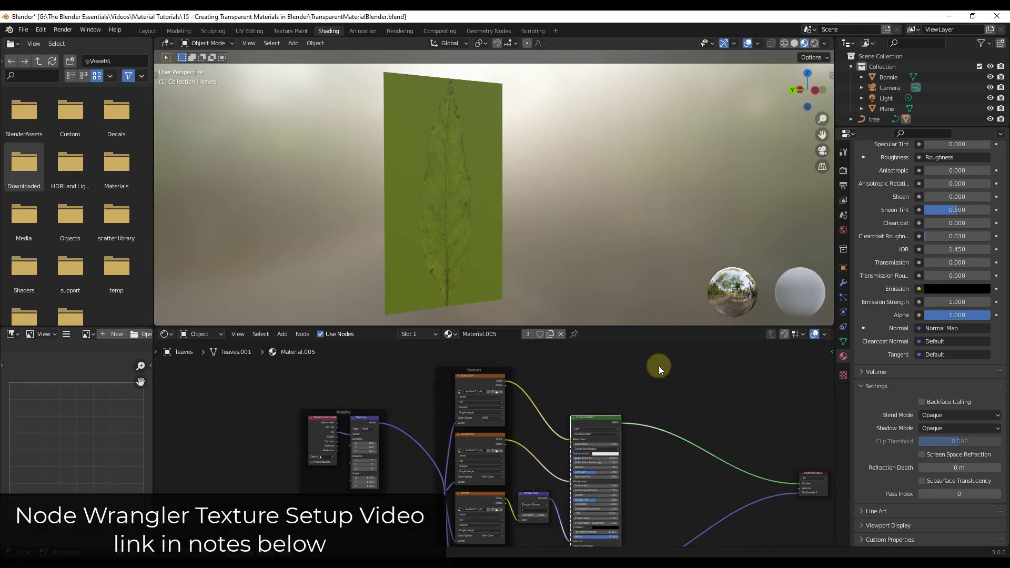
{"action": "scroll", "coordinate": [669, 478], "scroll_direction": "down", "scroll_amount": 2}
{"action": "scroll", "coordinate": [619, 482], "scroll_direction": "up", "scroll_amount": 3}
{"action": "scroll", "coordinate": [627, 375], "scroll_direction": "up", "scroll_amount": 1}
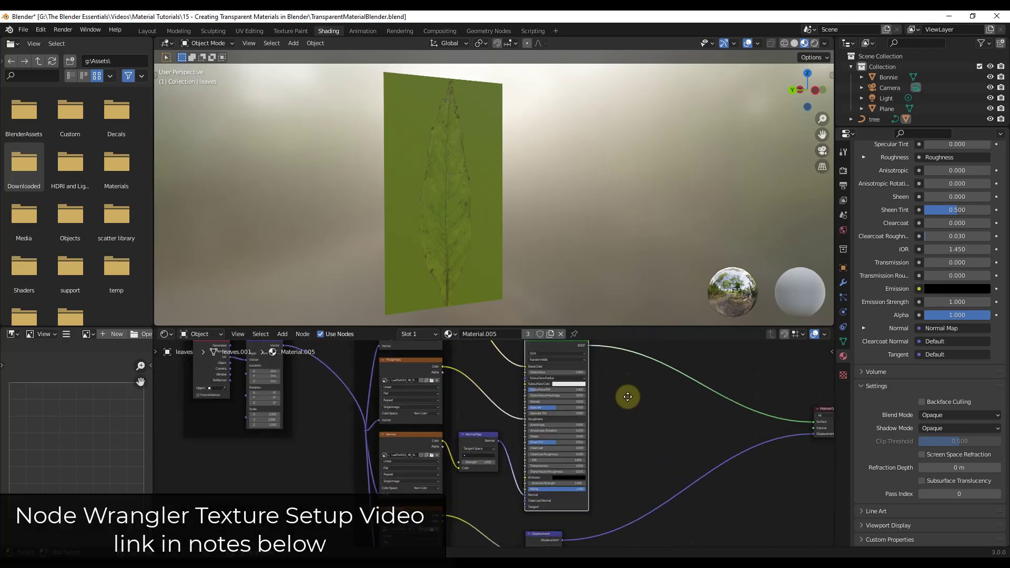
{"action": "middle_click_drag", "start_coordinate": [627, 396], "coordinate": [622, 407]}
{"action": "key", "text": "ctrl+shift+t"}
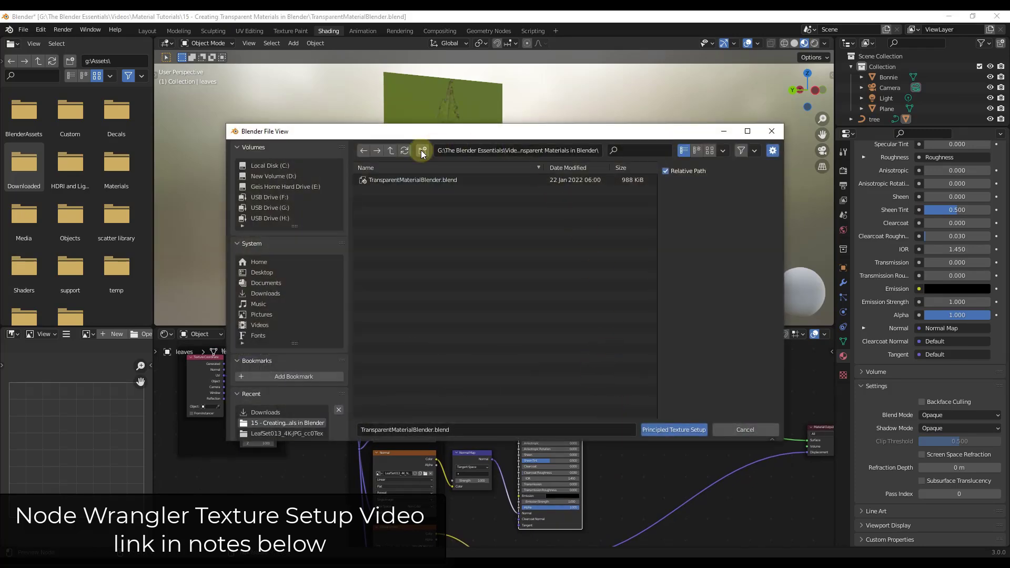
{"action": "left_click", "coordinate": [744, 427]}
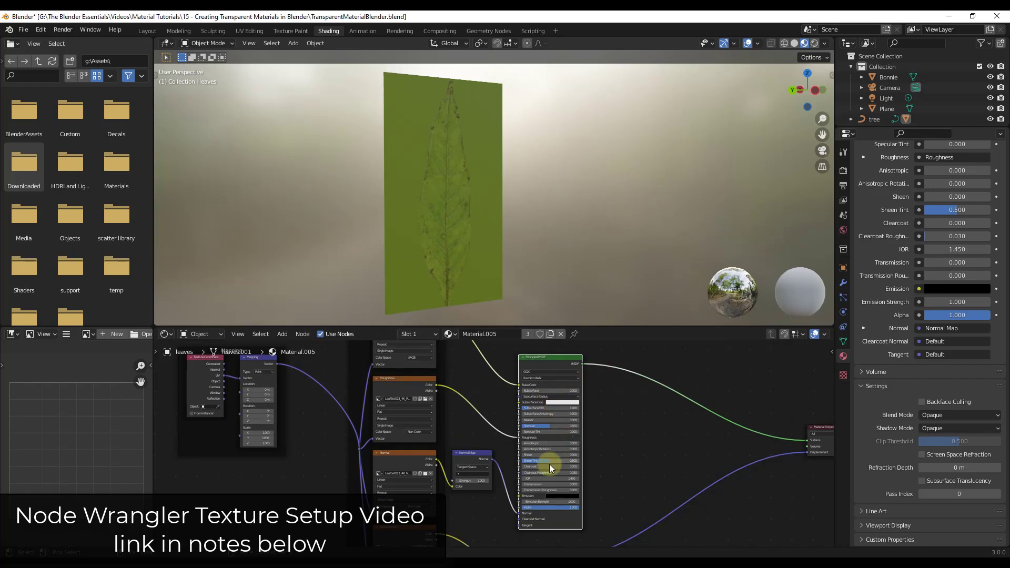
{"action": "middle_click_drag", "start_coordinate": [548, 459], "coordinate": [609, 424]}
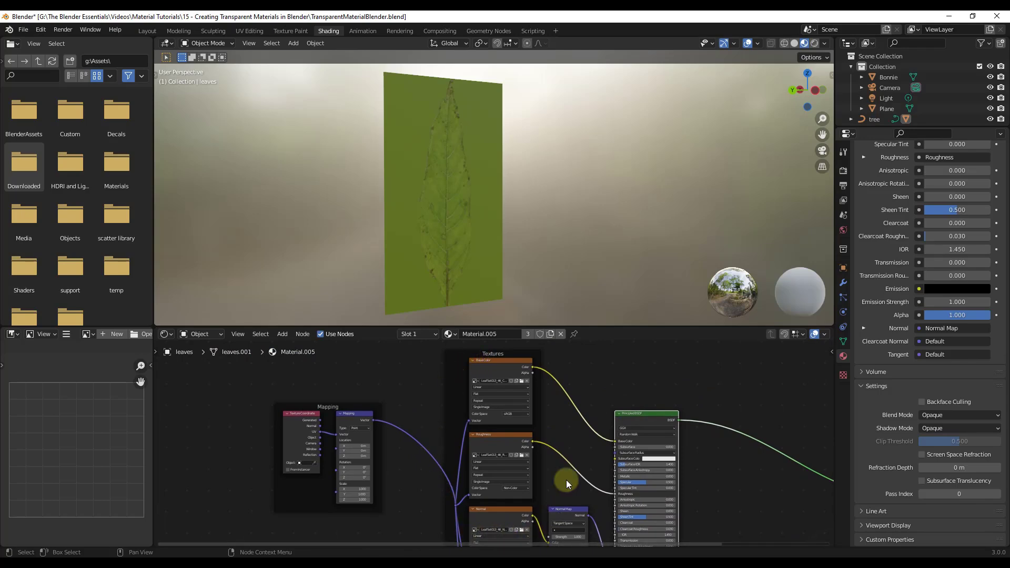
{"action": "scroll", "coordinate": [510, 387], "scroll_direction": "up", "scroll_amount": 4}
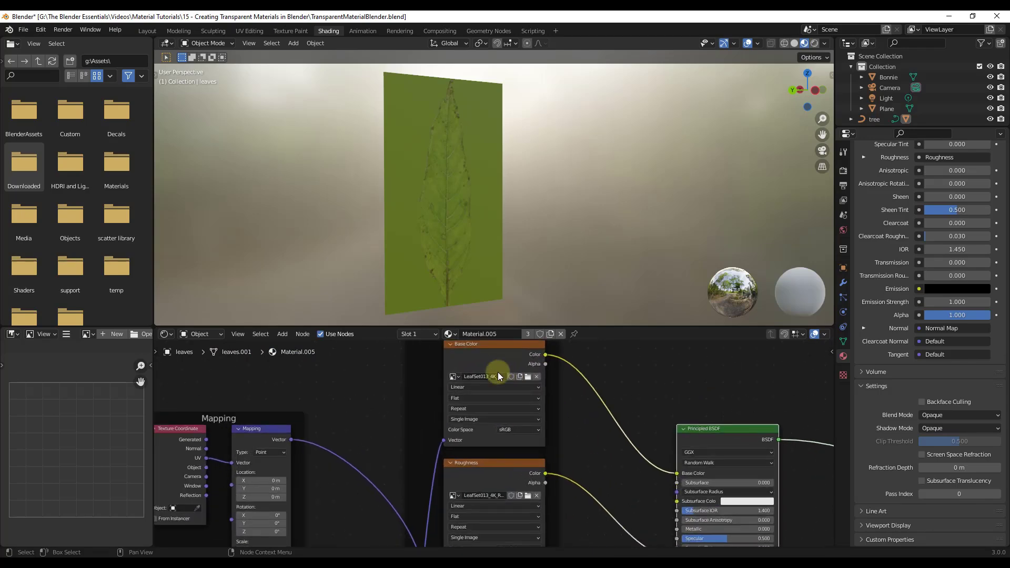
{"action": "scroll", "coordinate": [478, 384], "scroll_direction": "down", "scroll_amount": 5}
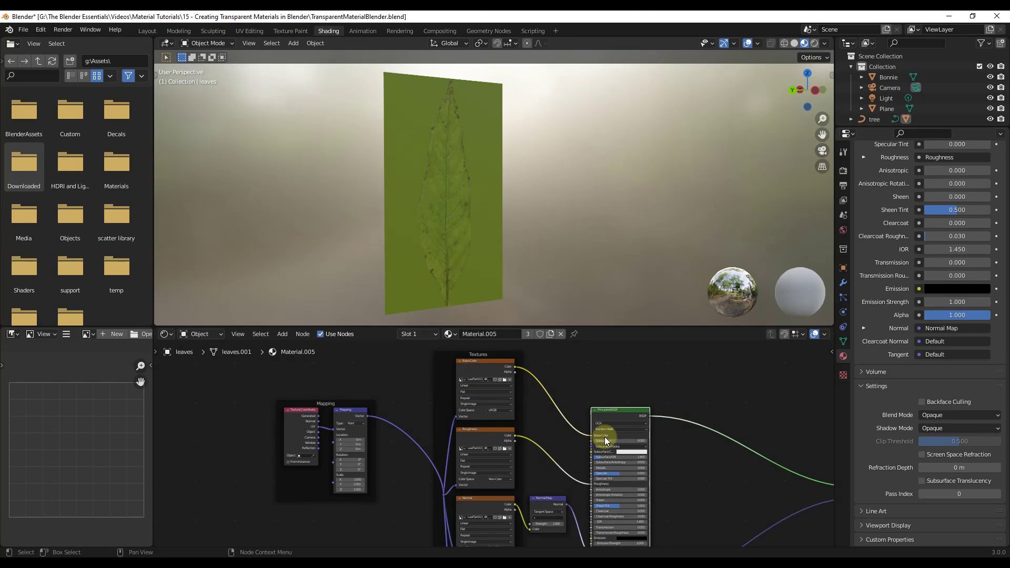
{"action": "scroll", "coordinate": [604, 436], "scroll_direction": "up", "scroll_amount": 4}
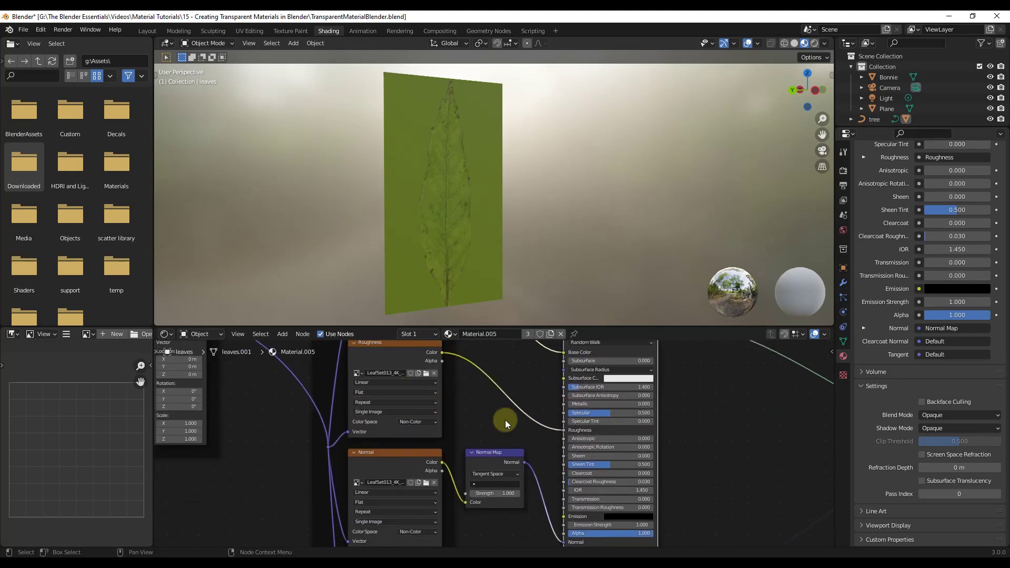
{"action": "scroll", "coordinate": [522, 399], "scroll_direction": "down", "scroll_amount": 2}
{"action": "scroll", "coordinate": [525, 379], "scroll_direction": "down", "scroll_amount": 3}
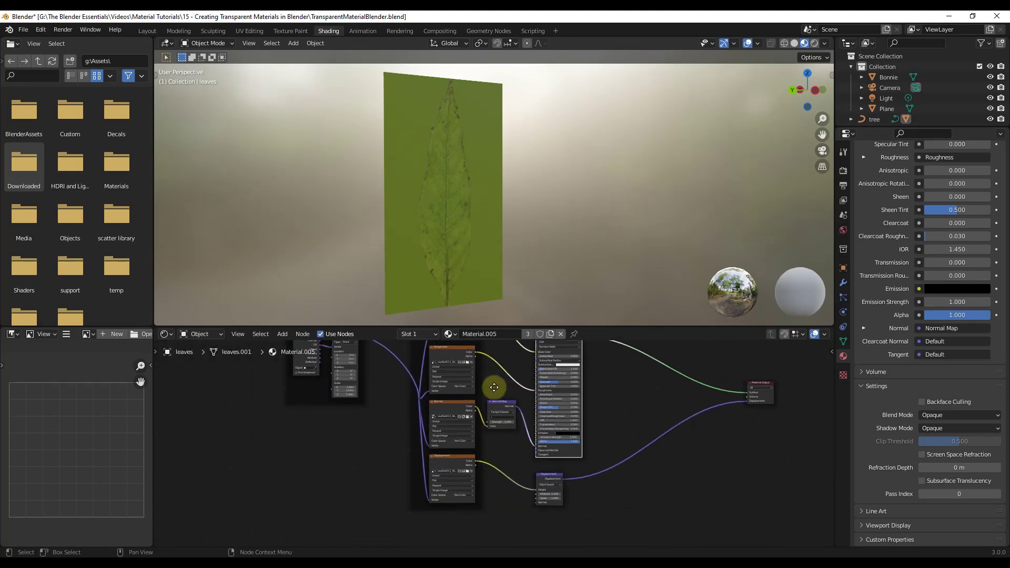
{"action": "right_click", "coordinate": [488, 562]}
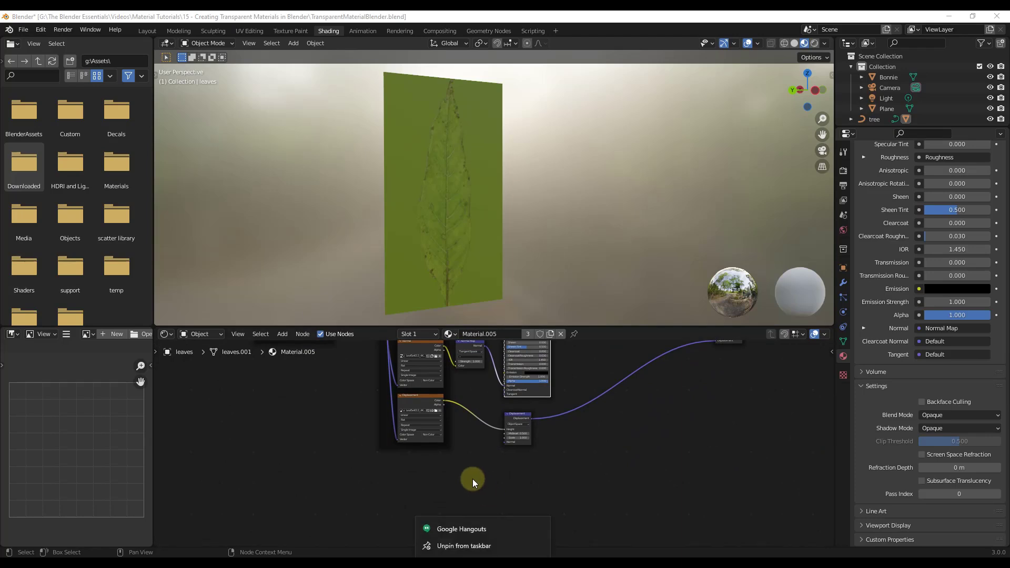
{"action": "left_click", "coordinate": [472, 478]}
{"action": "middle_click_drag", "start_coordinate": [471, 475], "coordinate": [480, 485]}
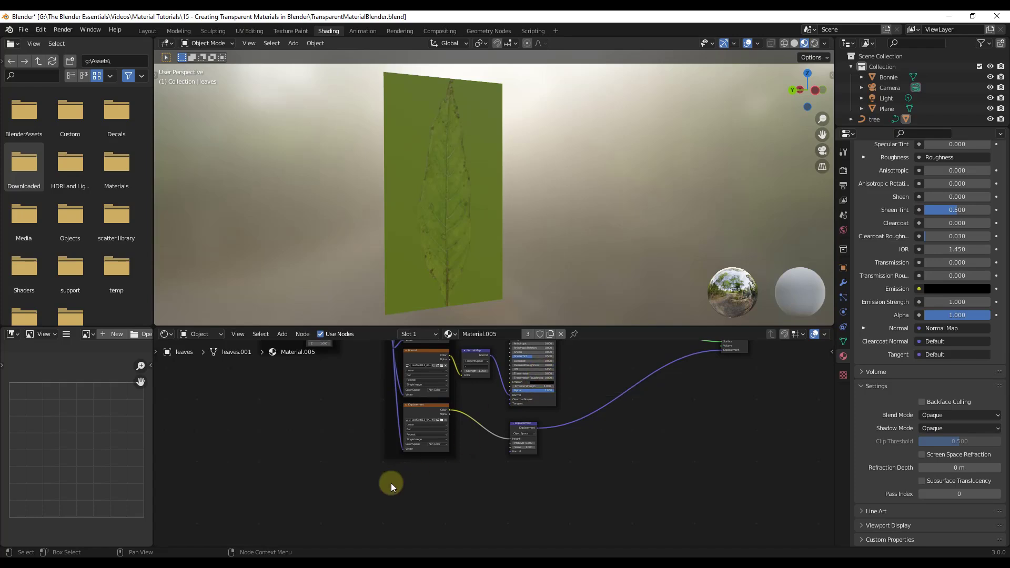
Drag LeafSet013_4K_Opacity.jpg from Explorer into the Shader Editor as an Image Texture node.
{"action": "key", "text": "alt+Tab"}
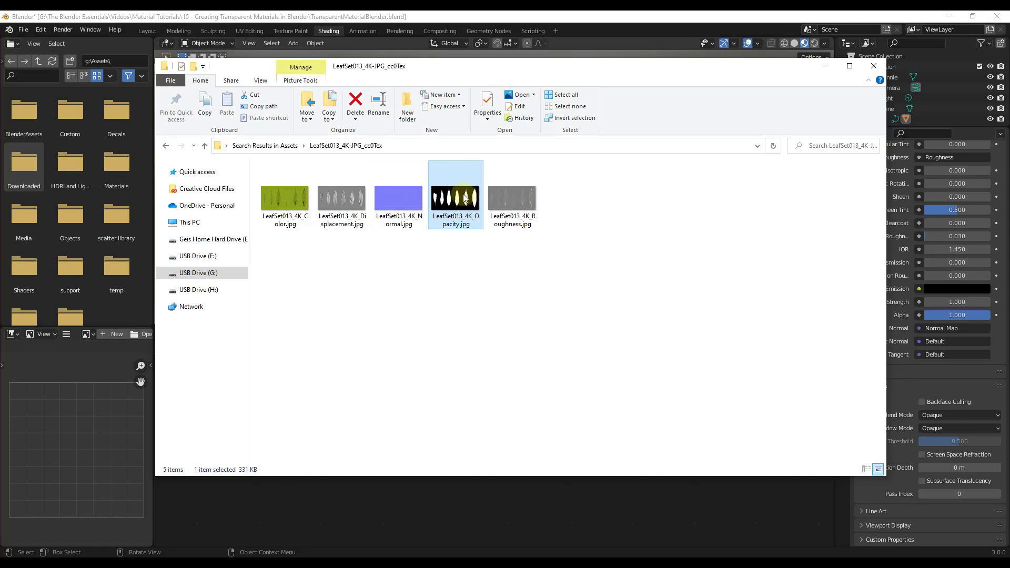
{"action": "left_click_drag", "start_coordinate": [465, 198], "coordinate": [443, 471]}
{"action": "left_click", "coordinate": [529, 447]}
{"action": "scroll", "coordinate": [431, 488], "scroll_direction": "up", "scroll_amount": 4}
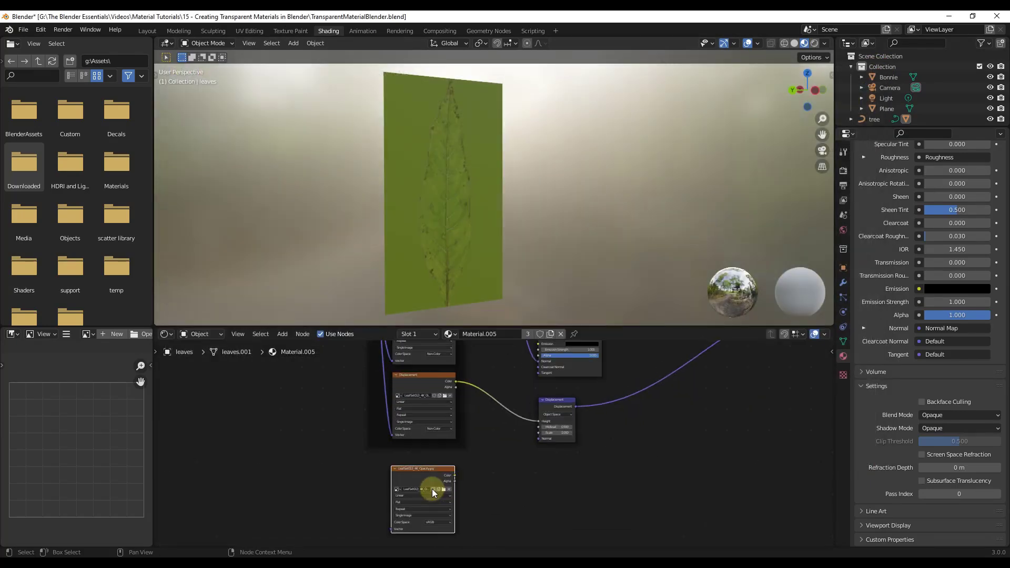
{"action": "scroll", "coordinate": [417, 465], "scroll_direction": "up", "scroll_amount": 1}
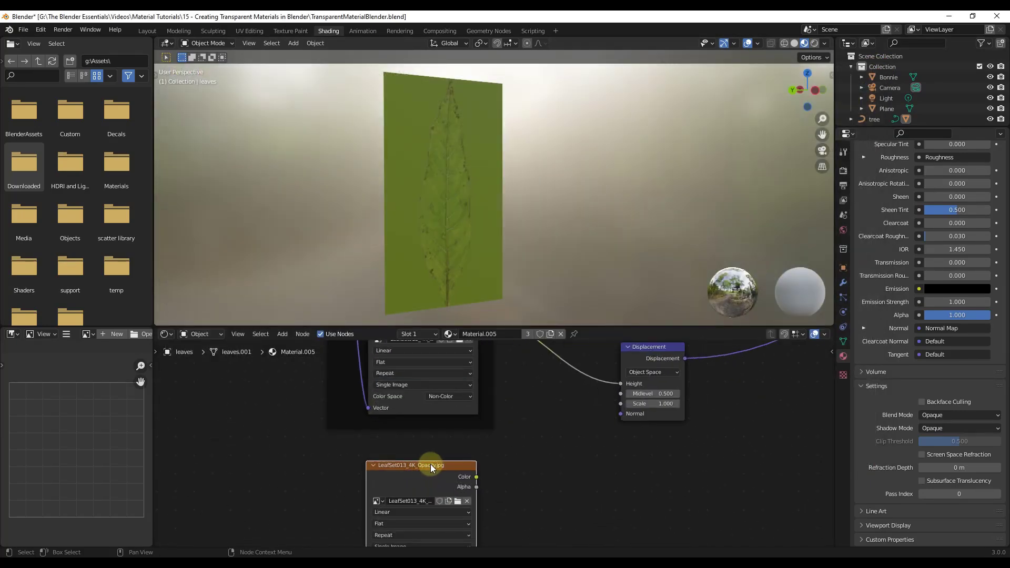
{"action": "scroll", "coordinate": [430, 464], "scroll_direction": "down", "scroll_amount": 6}
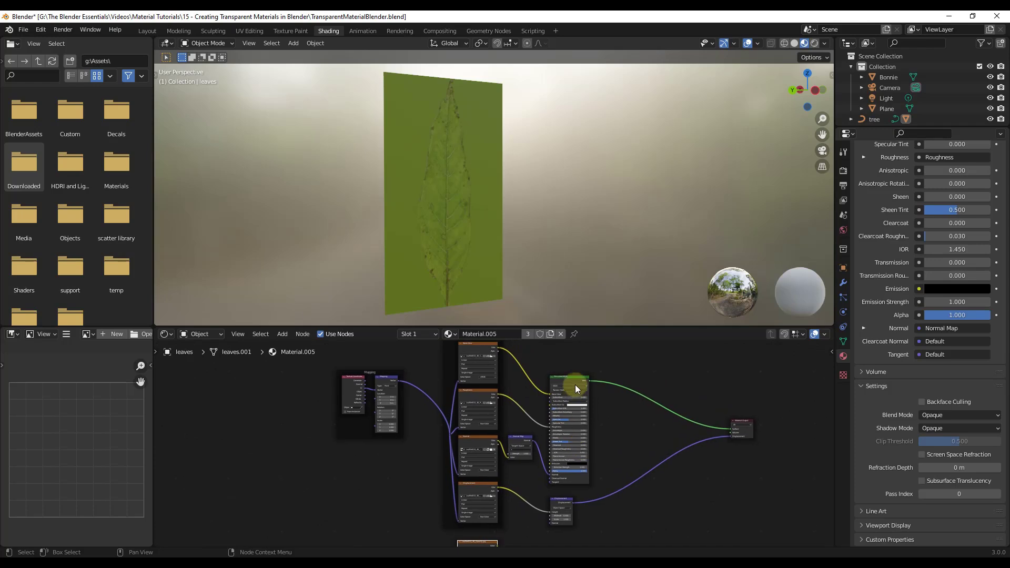
{"action": "middle_click_drag", "start_coordinate": [579, 500], "coordinate": [568, 416]}
{"action": "scroll", "coordinate": [455, 450], "scroll_direction": "up", "scroll_amount": 3}
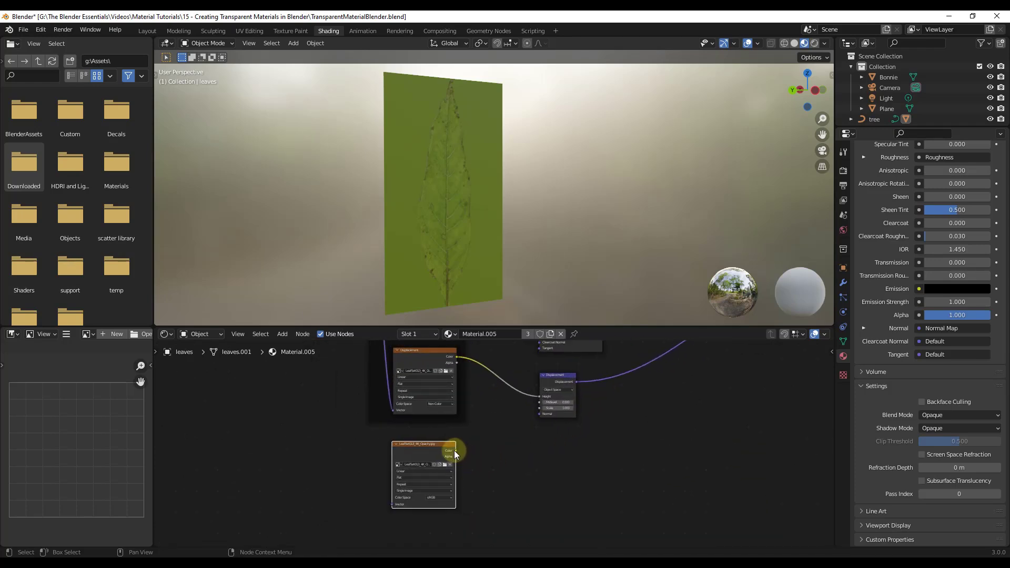
{"action": "middle_click_drag", "start_coordinate": [706, 417], "coordinate": [711, 476]}
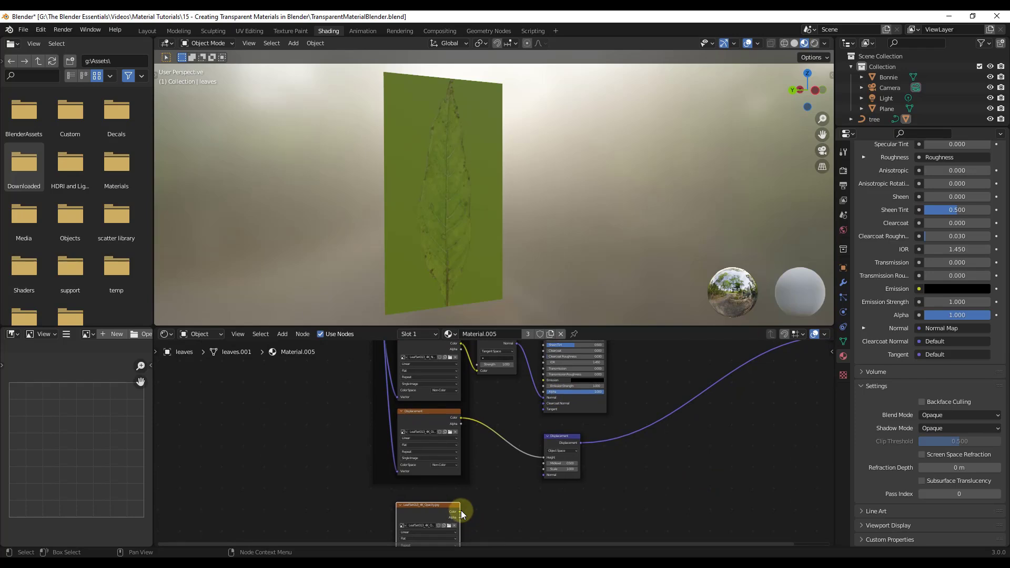
Link the opacity texture's Color output to the Principled BSDF Alpha input.
{"action": "left_click_drag", "start_coordinate": [461, 510], "coordinate": [544, 392]}
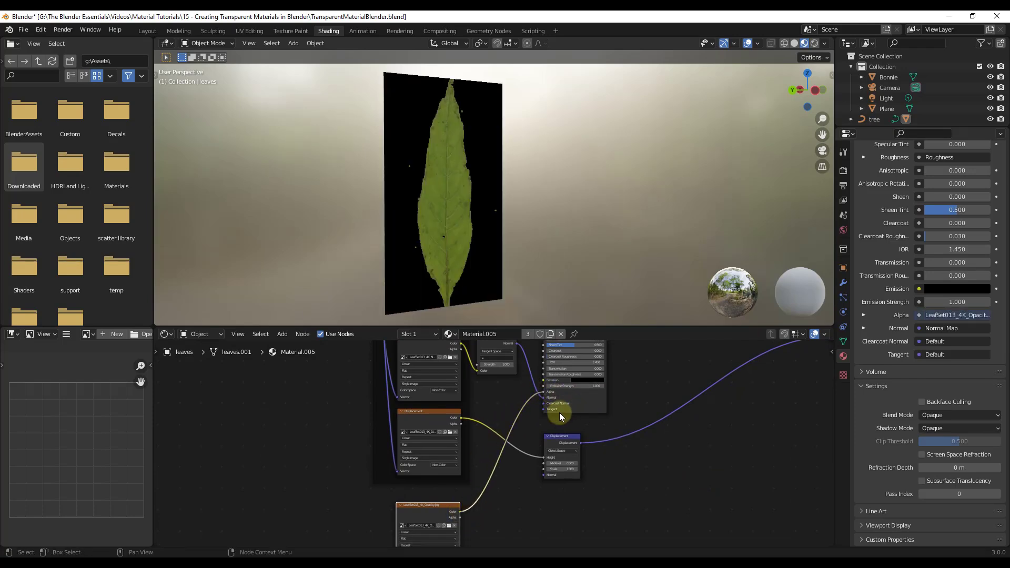
{"action": "middle_click_drag", "start_coordinate": [485, 506], "coordinate": [468, 459]}
{"action": "scroll", "coordinate": [462, 462], "scroll_direction": "up", "scroll_amount": 2}
{"action": "scroll", "coordinate": [455, 467], "scroll_direction": "up", "scroll_amount": 1}
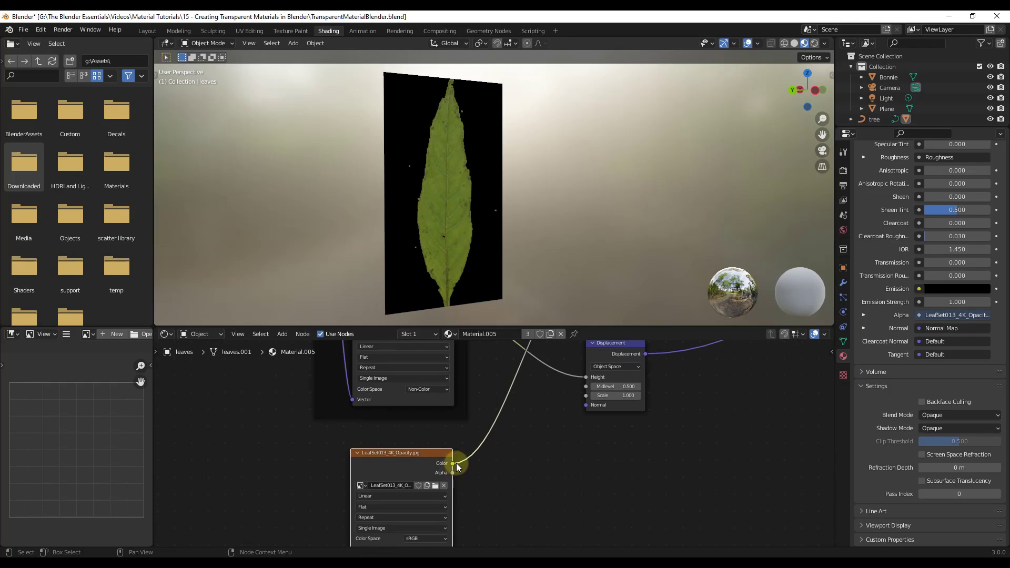
{"action": "scroll", "coordinate": [503, 465], "scroll_direction": "down", "scroll_amount": 2}
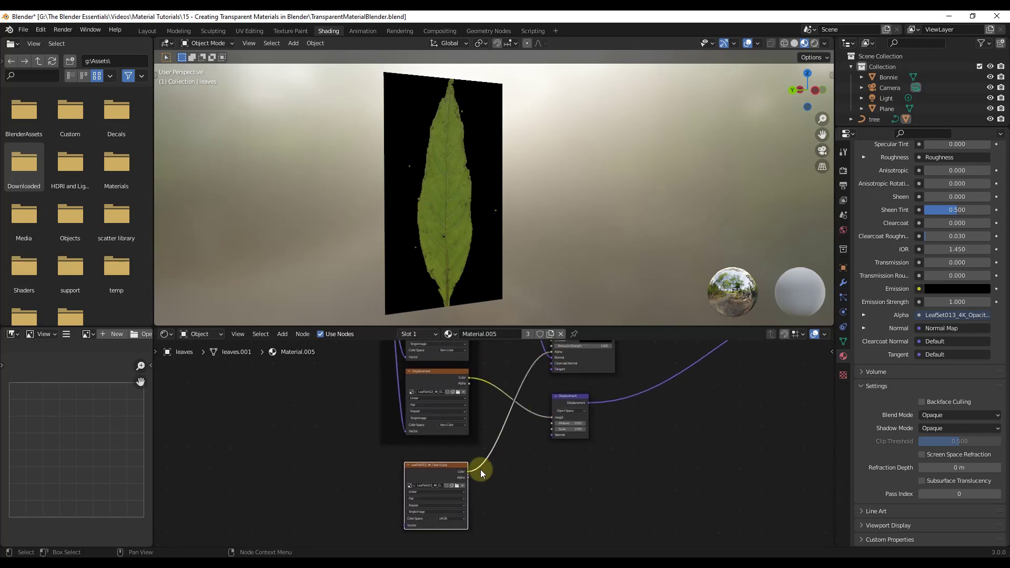
{"action": "left_click_drag", "start_coordinate": [470, 480], "coordinate": [551, 402]}
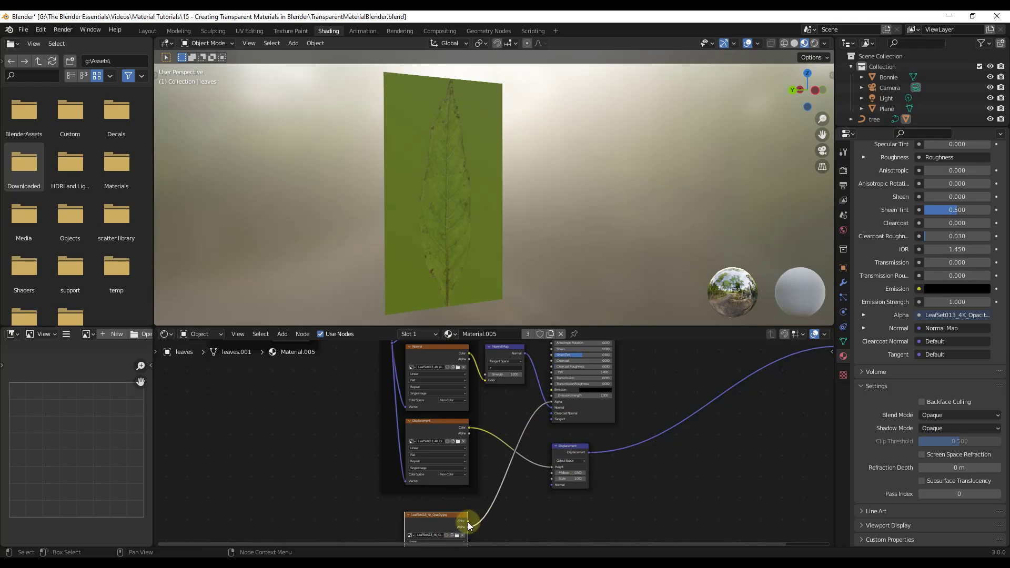
{"action": "left_click_drag", "start_coordinate": [468, 521], "coordinate": [552, 402]}
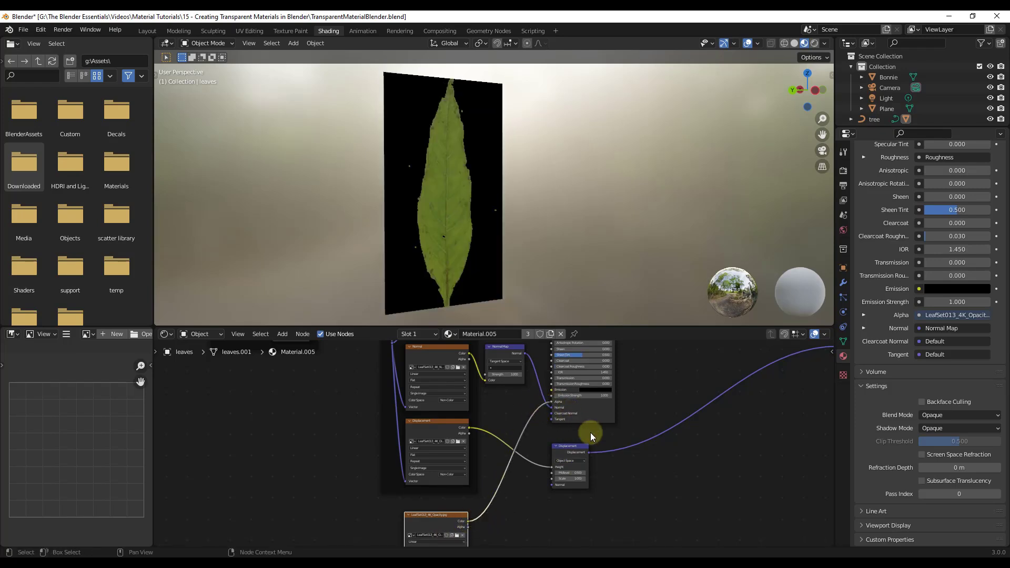
{"action": "scroll", "coordinate": [410, 138], "scroll_direction": "up", "scroll_amount": 5}
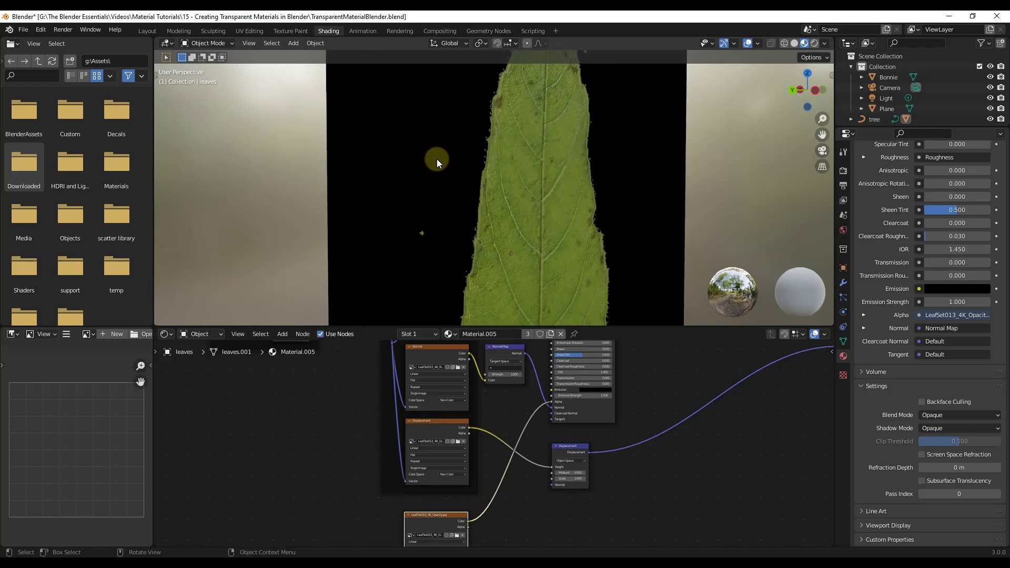
{"action": "scroll", "coordinate": [451, 175], "scroll_direction": "down", "scroll_amount": 5}
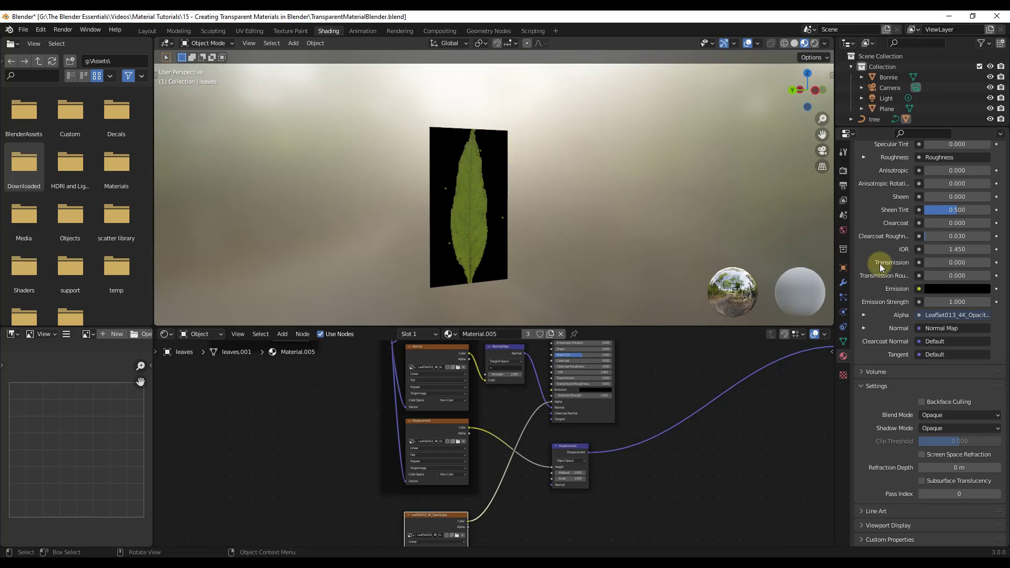
Expand Material.005's Settings panel and open its Blend Mode dropdown, currently Opaque.
{"action": "scroll", "coordinate": [894, 252], "scroll_direction": "up", "scroll_amount": 10}
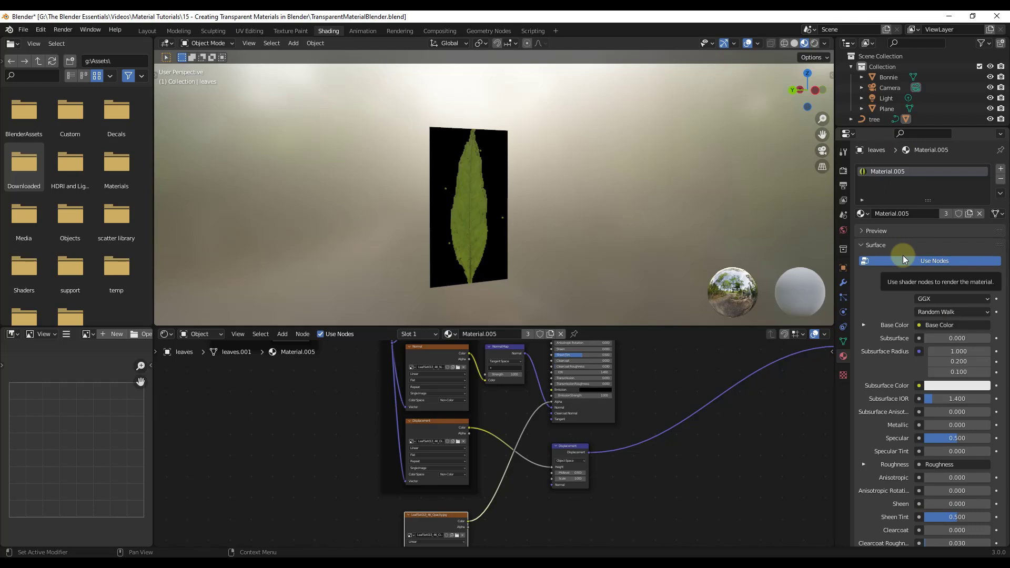
{"action": "scroll", "coordinate": [903, 254], "scroll_direction": "down", "scroll_amount": 12}
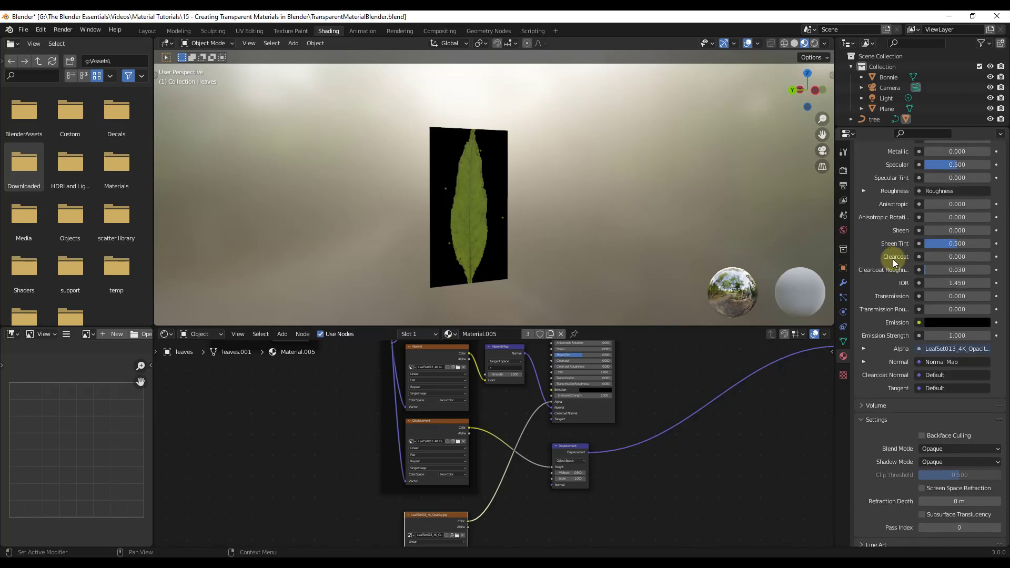
{"action": "scroll", "coordinate": [892, 259], "scroll_direction": "down", "scroll_amount": 2}
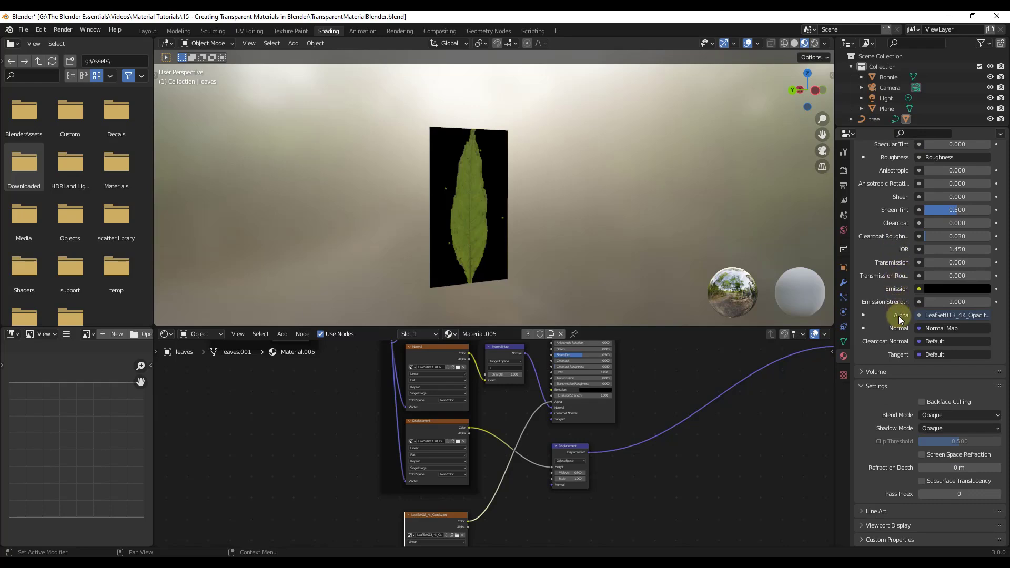
{"action": "left_click", "coordinate": [868, 387]}
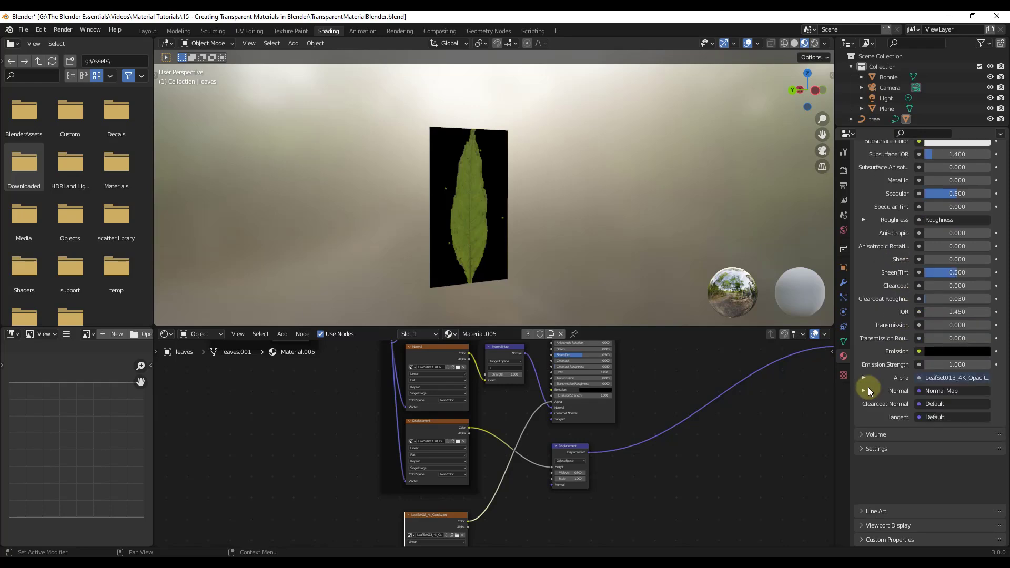
{"action": "scroll", "coordinate": [901, 360], "scroll_direction": "up", "scroll_amount": 8}
{"action": "scroll", "coordinate": [886, 209], "scroll_direction": "up", "scroll_amount": 2}
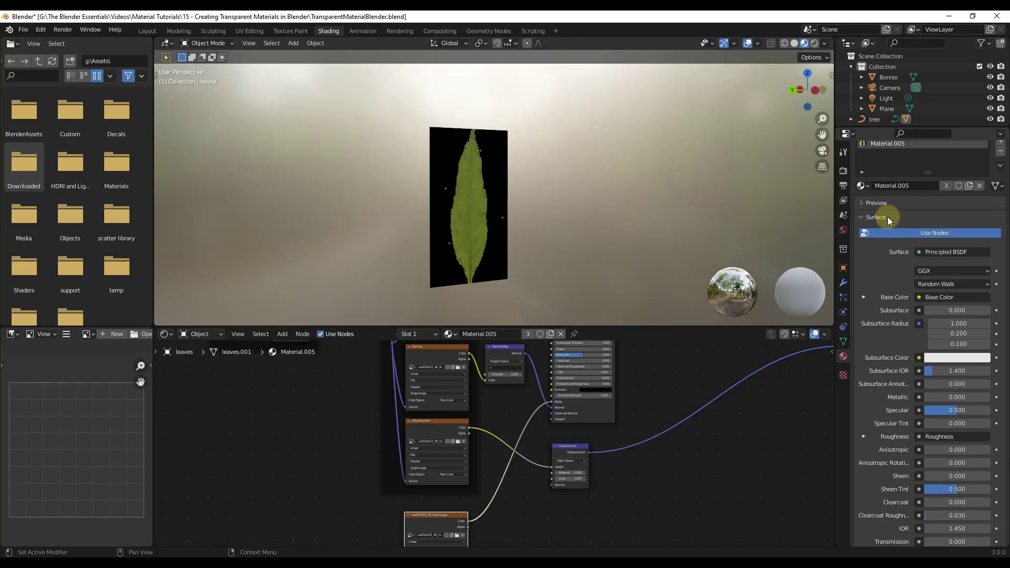
{"action": "scroll", "coordinate": [926, 273], "scroll_direction": "down", "scroll_amount": 8}
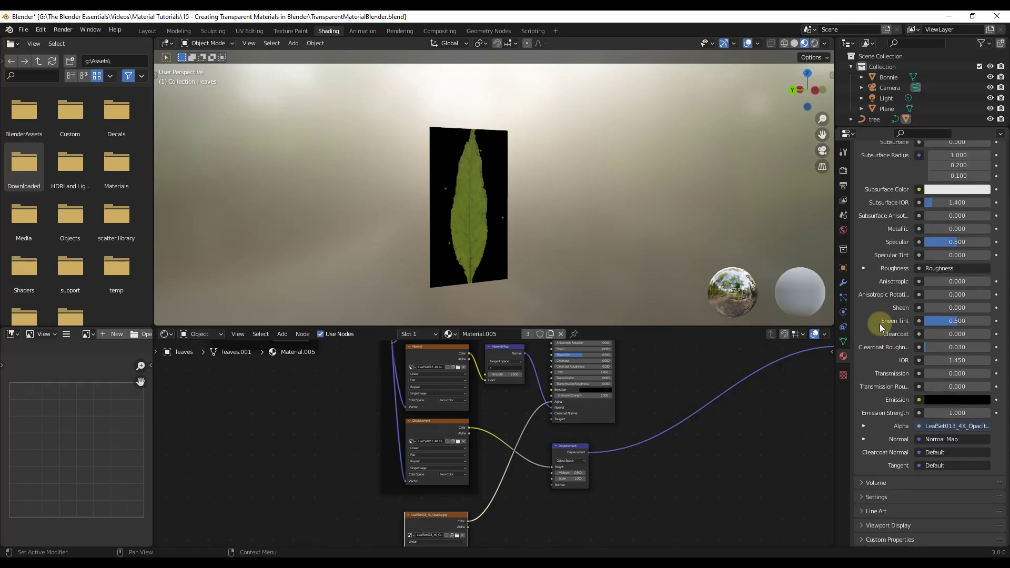
{"action": "left_click", "coordinate": [873, 497]}
{"action": "scroll", "coordinate": [895, 302], "scroll_direction": "down", "scroll_amount": 5}
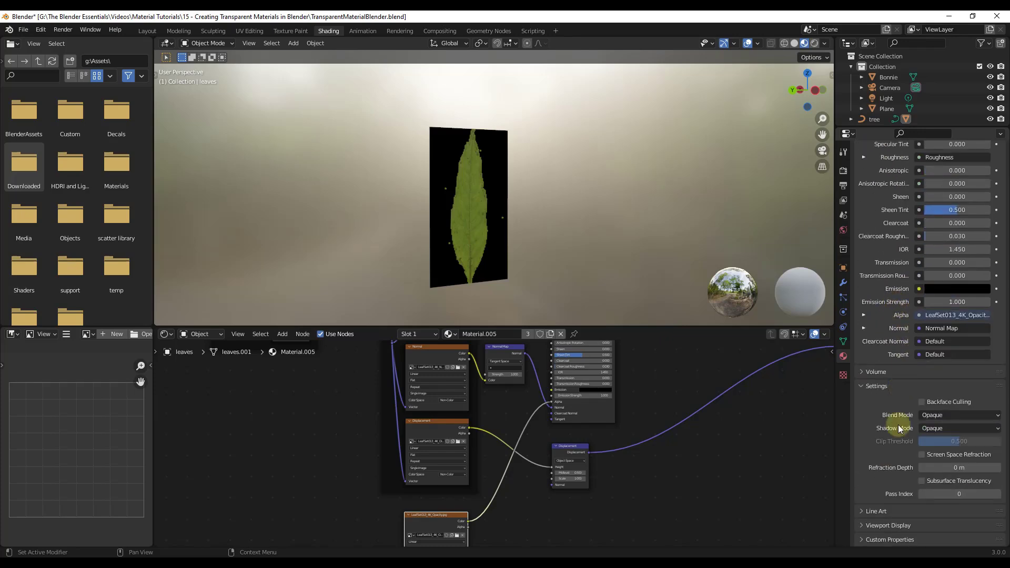
{"action": "left_click", "coordinate": [939, 417]}
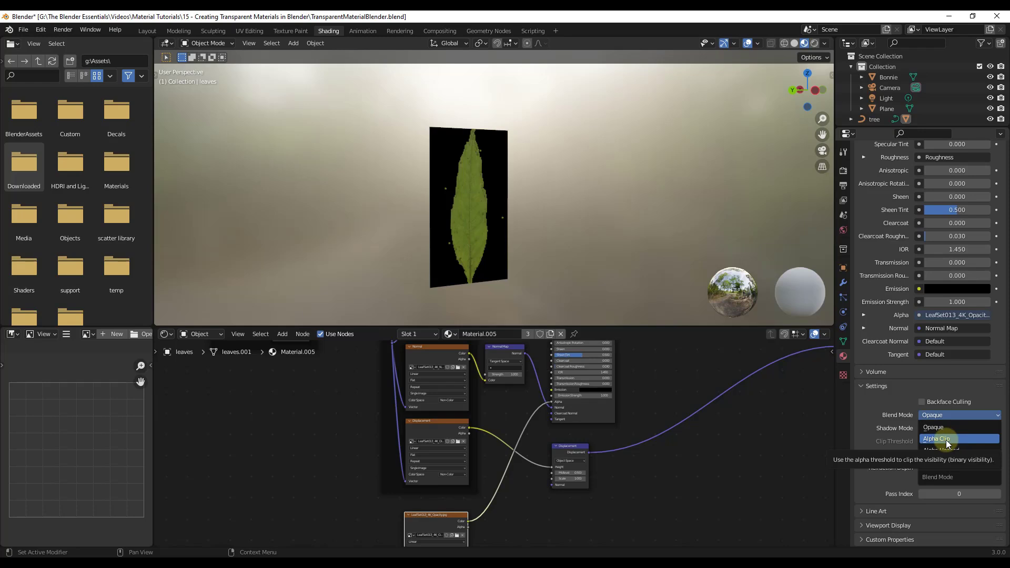
{"action": "left_click", "coordinate": [944, 441]}
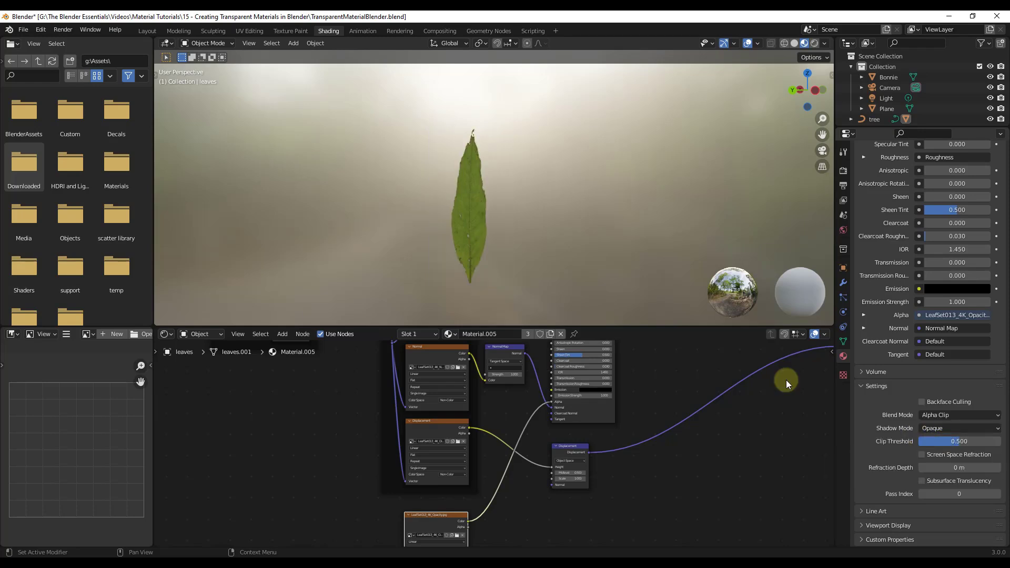
{"action": "scroll", "coordinate": [449, 180], "scroll_direction": "up", "scroll_amount": 9}
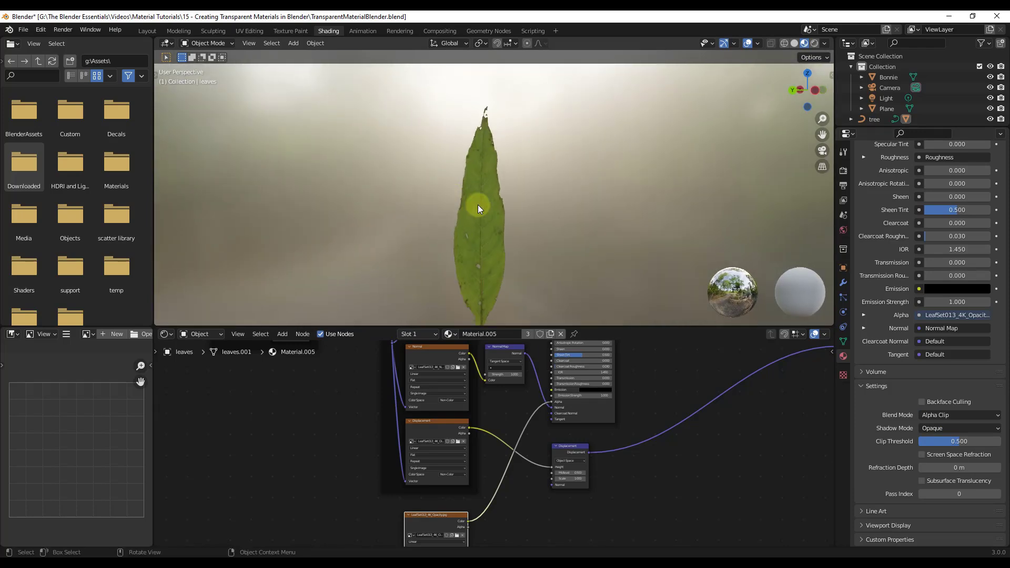
{"action": "scroll", "coordinate": [468, 192], "scroll_direction": "down", "scroll_amount": 5}
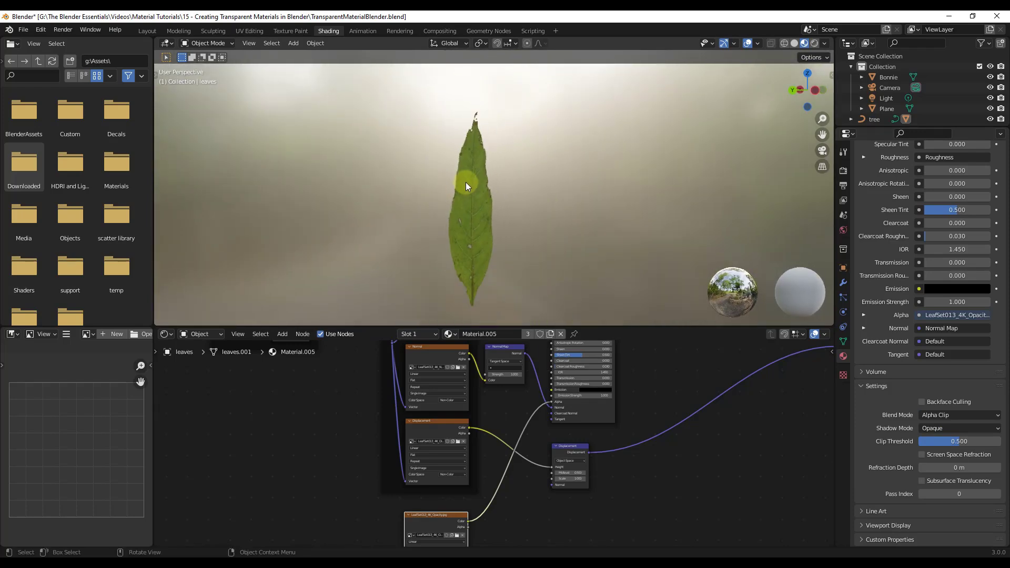
{"action": "scroll", "coordinate": [470, 204], "scroll_direction": "down", "scroll_amount": 3}
{"action": "scroll", "coordinate": [476, 206], "scroll_direction": "up", "scroll_amount": 4}
{"action": "left_click", "coordinate": [478, 206]}
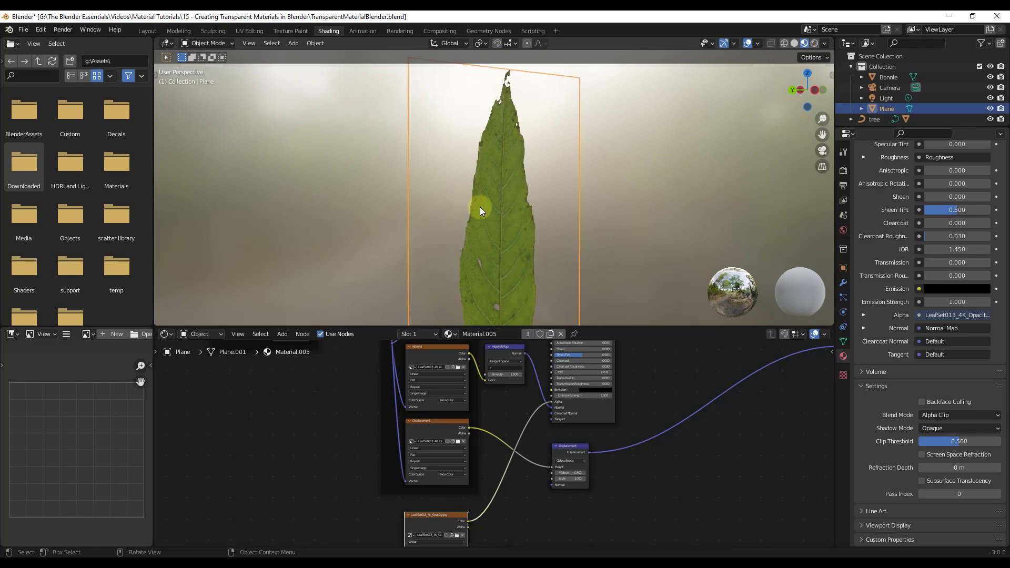
{"action": "mouse_move", "coordinate": [480, 206]}
{"action": "middle_mouse_down"}
{"action": "mouse_move", "coordinate": [724, 206]}
{"action": "mouse_move", "coordinate": [499, 210]}
{"action": "middle_mouse_up"}
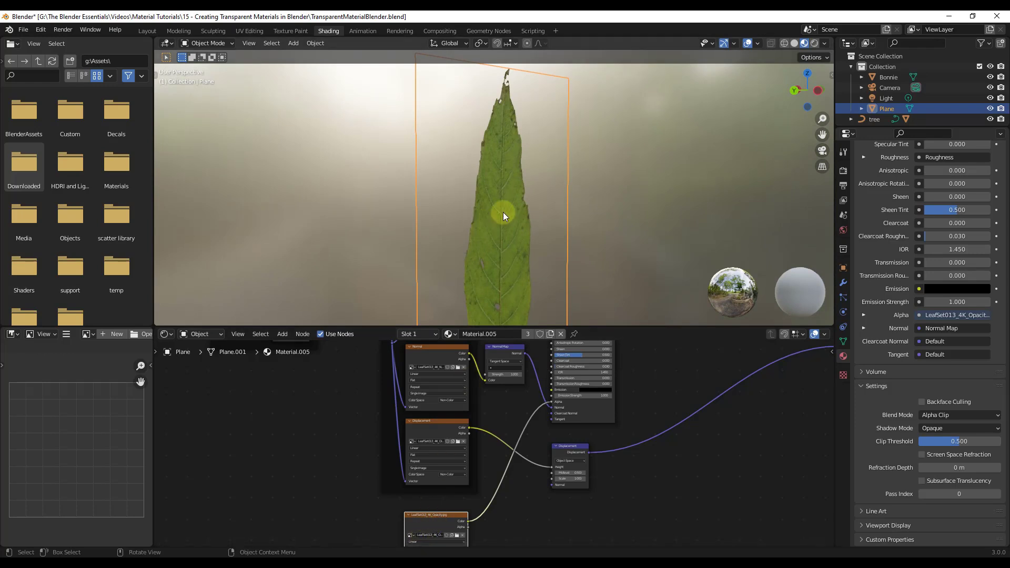
{"action": "scroll", "coordinate": [480, 169], "scroll_direction": "down", "scroll_amount": 4}
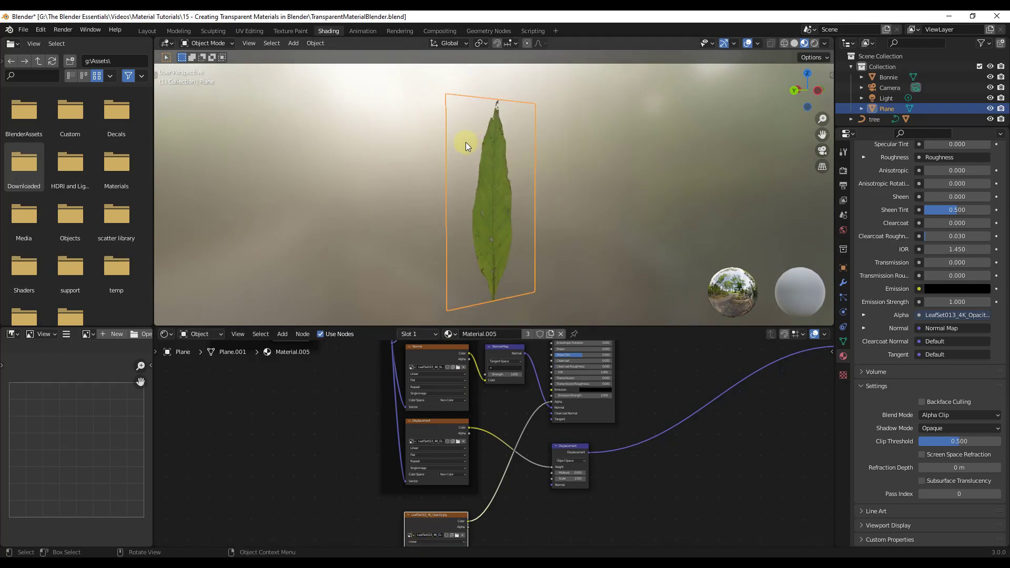
{"action": "scroll", "coordinate": [465, 165], "scroll_direction": "up", "scroll_amount": 5}
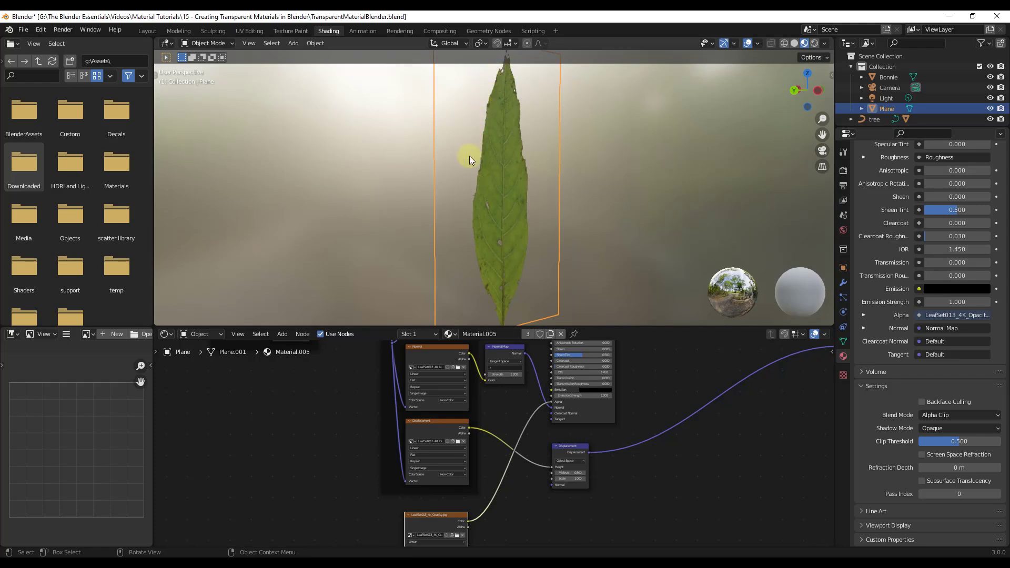
{"action": "scroll", "coordinate": [501, 238], "scroll_direction": "up", "scroll_amount": 9}
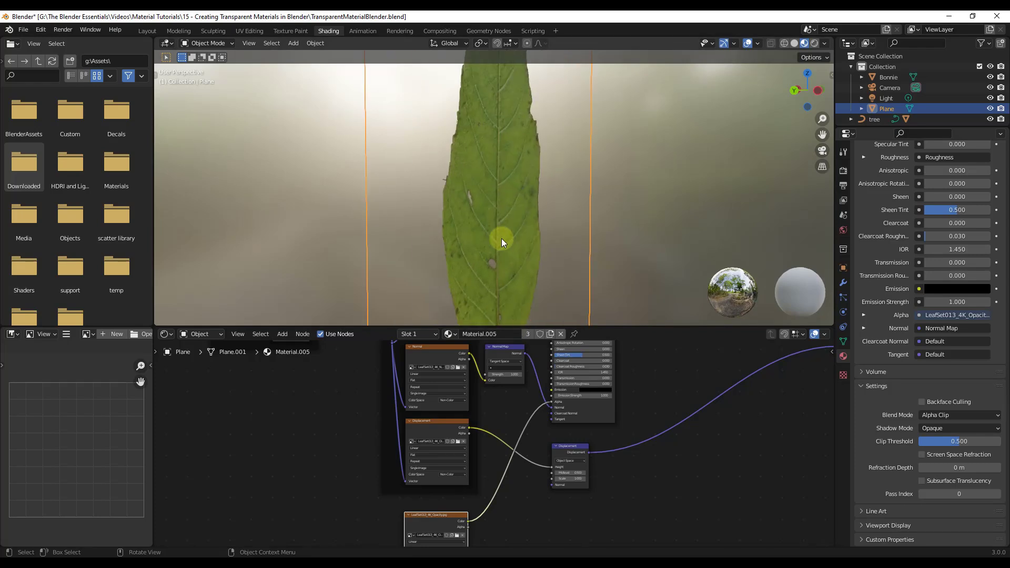
{"action": "middle_click_drag", "start_coordinate": [491, 250], "coordinate": [469, 238]}
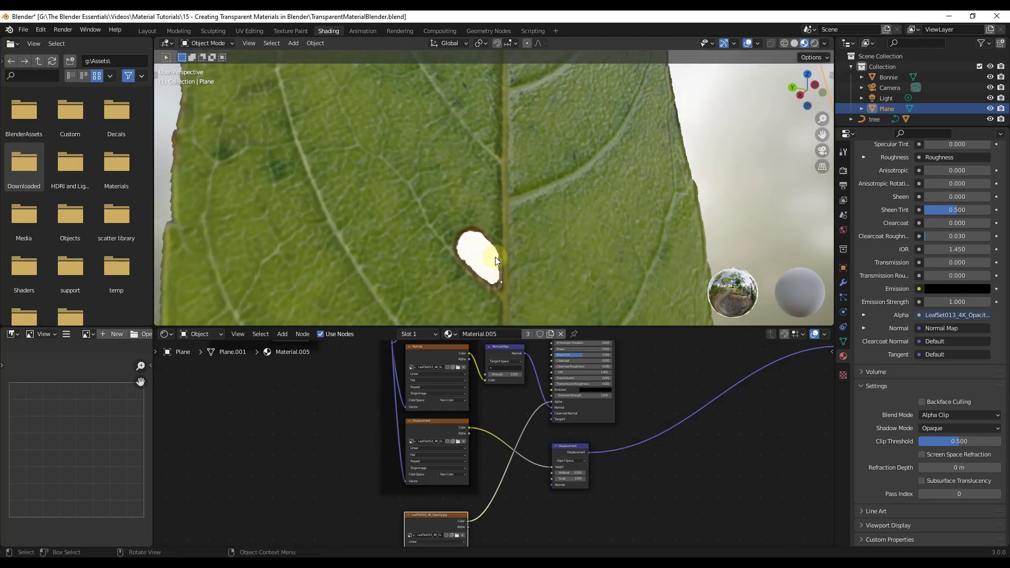
{"action": "scroll", "coordinate": [495, 256], "scroll_direction": "down", "scroll_amount": 10}
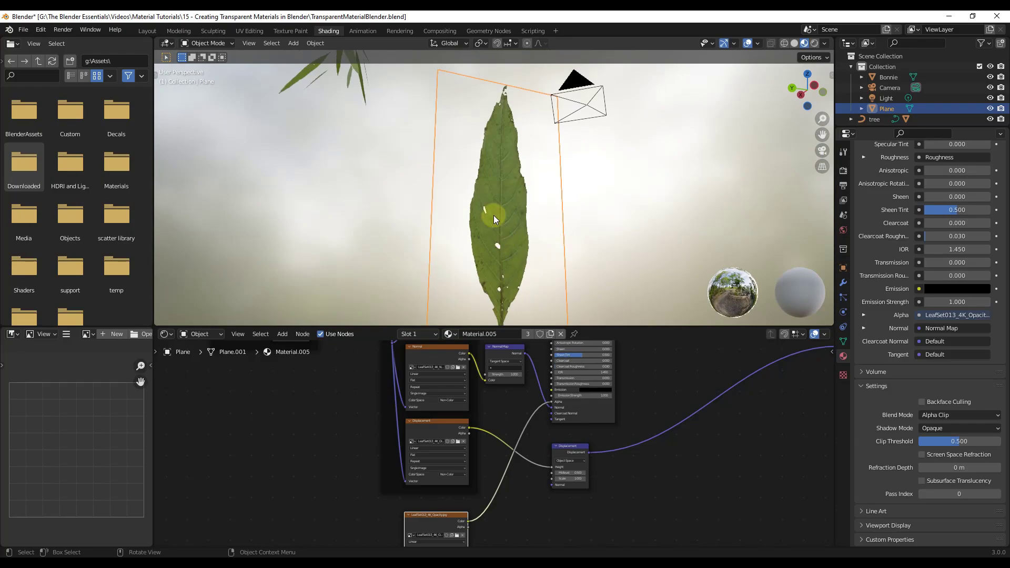
{"action": "scroll", "coordinate": [497, 210], "scroll_direction": "down", "scroll_amount": 2}
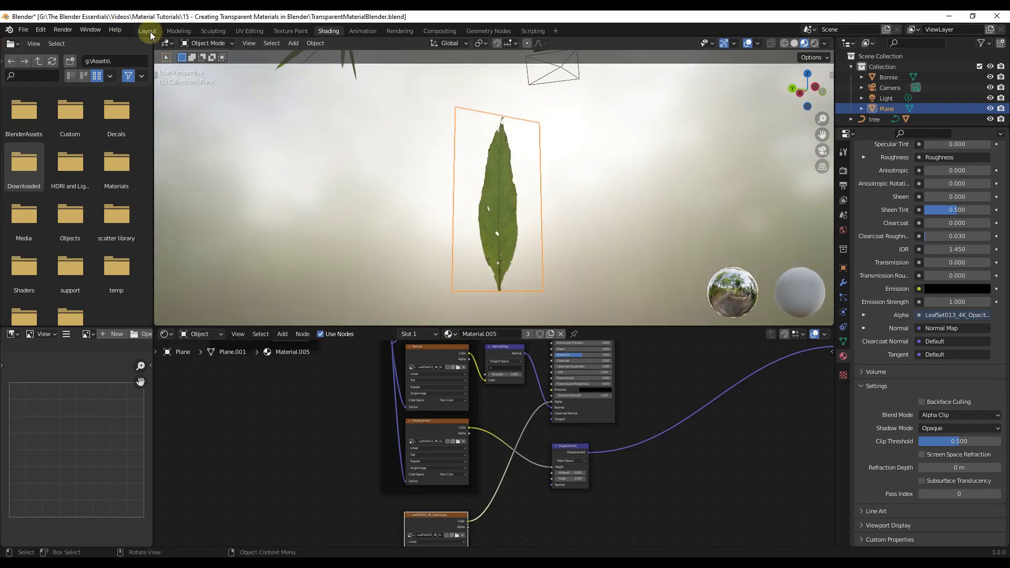
Go through Layout to the UV Editing workspace showing UVs over the opacity image.
{"action": "left_click", "coordinate": [148, 31]}
{"action": "scroll", "coordinate": [463, 257], "scroll_direction": "up", "scroll_amount": 5}
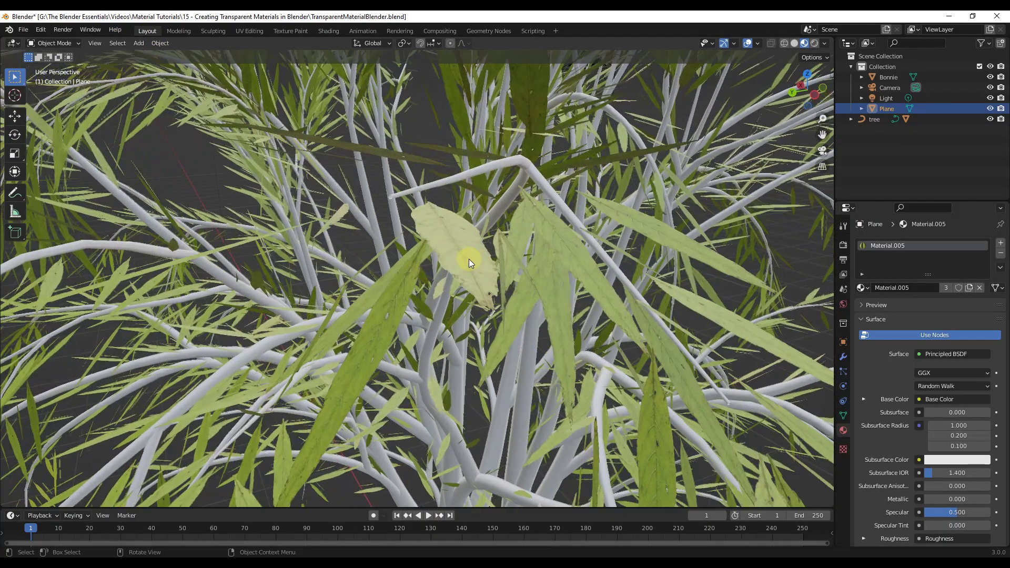
{"action": "scroll", "coordinate": [466, 234], "scroll_direction": "down", "scroll_amount": 5}
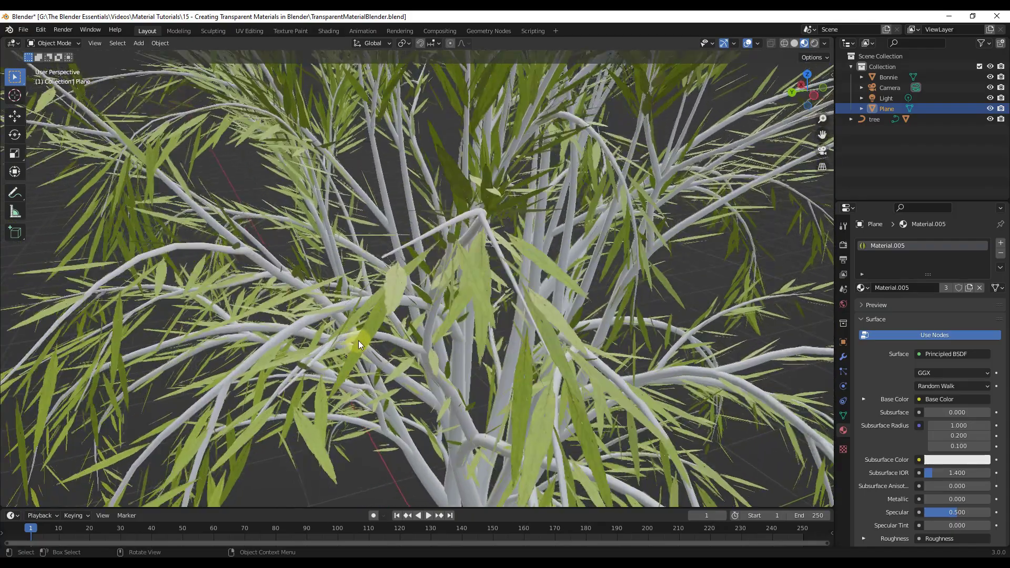
{"action": "scroll", "coordinate": [494, 241], "scroll_direction": "up", "scroll_amount": 5}
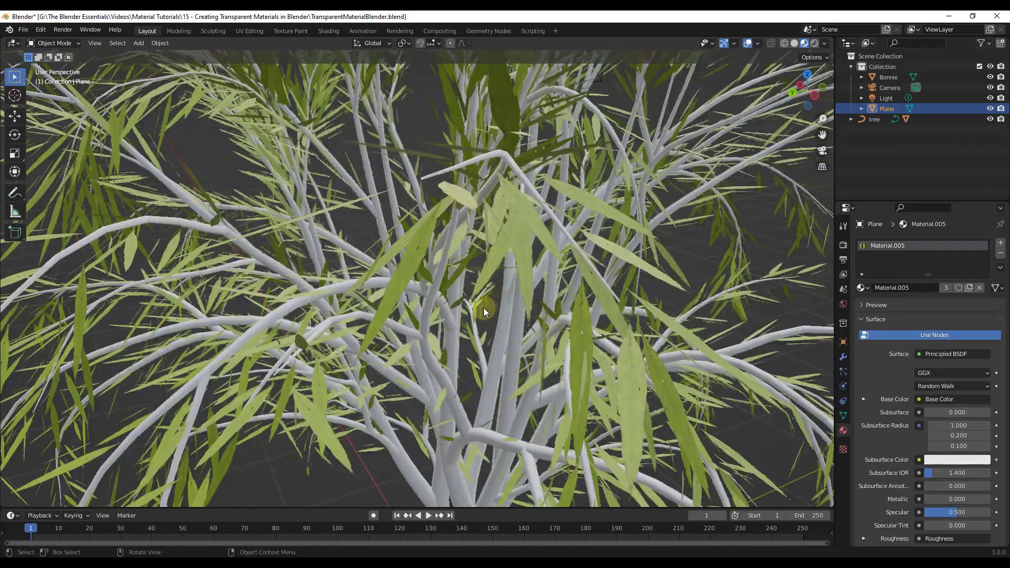
{"action": "scroll", "coordinate": [413, 240], "scroll_direction": "up", "scroll_amount": 4}
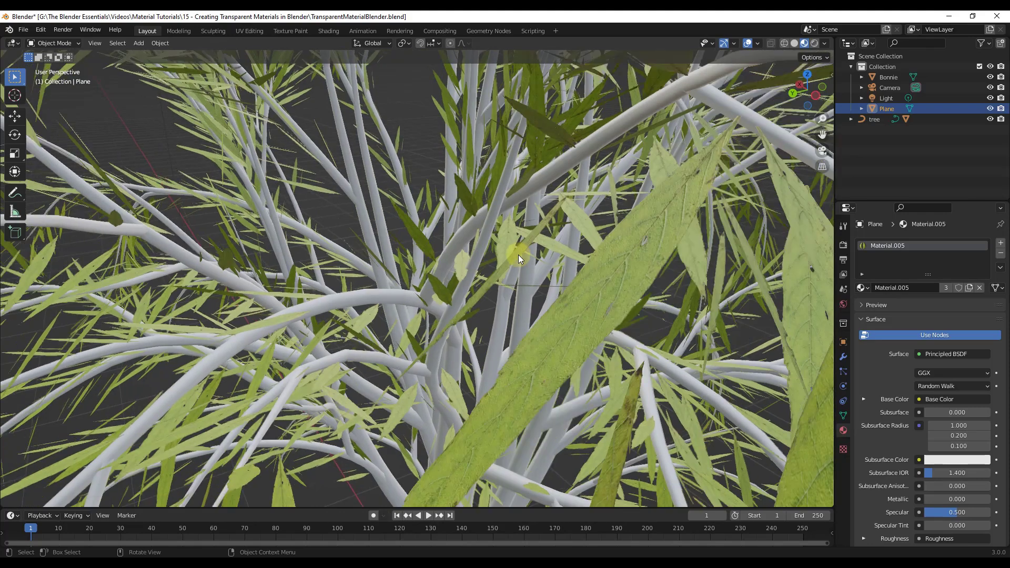
{"action": "left_click", "coordinate": [244, 32]}
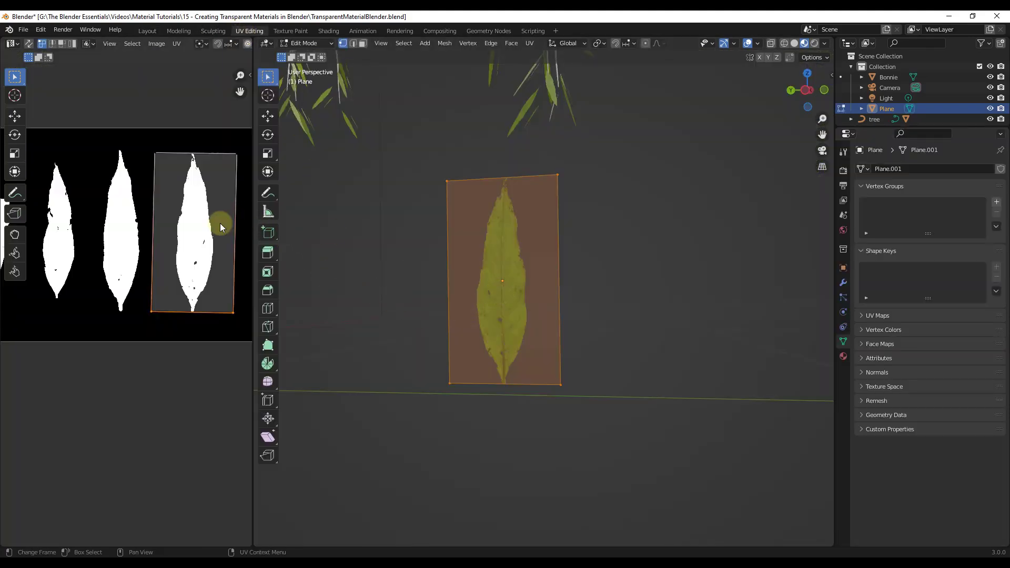
Select the tree's leaves object and enter Edit Mode on it.
{"action": "scroll", "coordinate": [508, 255], "scroll_direction": "down", "scroll_amount": 8}
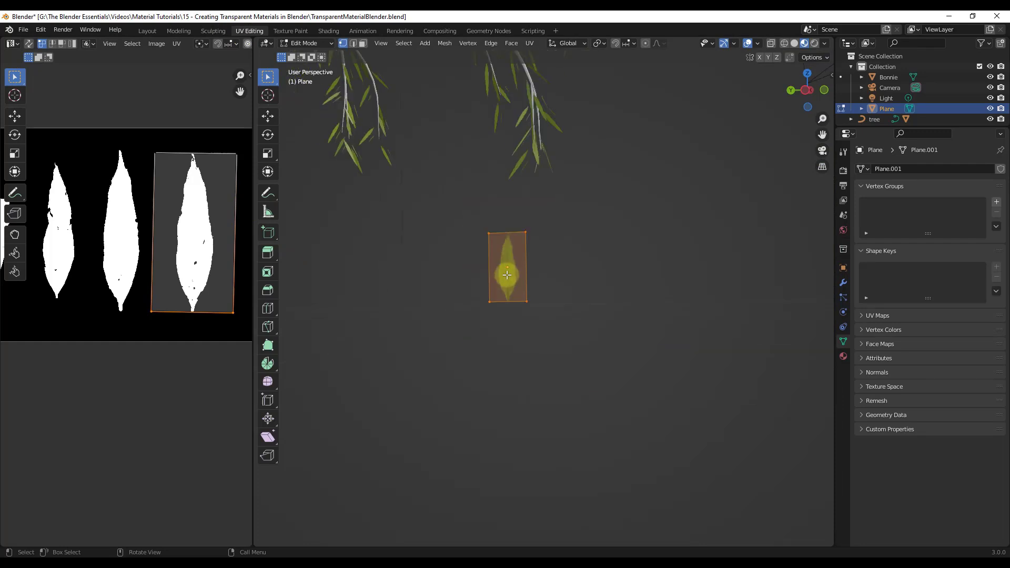
{"action": "key", "text": "Tab"}
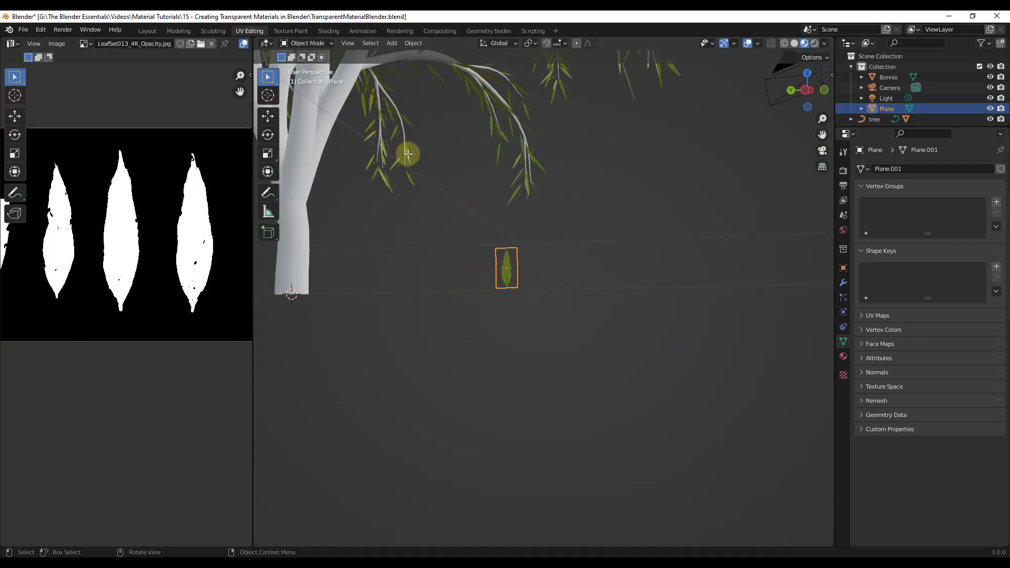
{"action": "left_click", "coordinate": [408, 155]}
{"action": "key", "text": "Tab"}
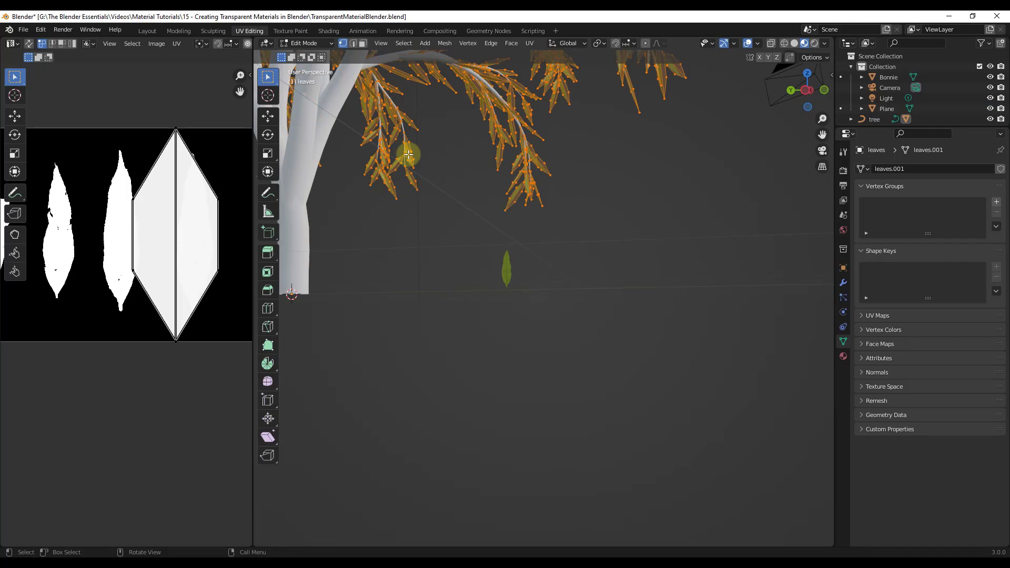
Move the top, left and right UV vertices onto the rightmost leaf's tip and edges.
{"action": "scroll", "coordinate": [157, 159], "scroll_direction": "up", "scroll_amount": 1}
{"action": "scroll", "coordinate": [157, 160], "scroll_direction": "up", "scroll_amount": 1}
{"action": "scroll", "coordinate": [153, 160], "scroll_direction": "down", "scroll_amount": 2}
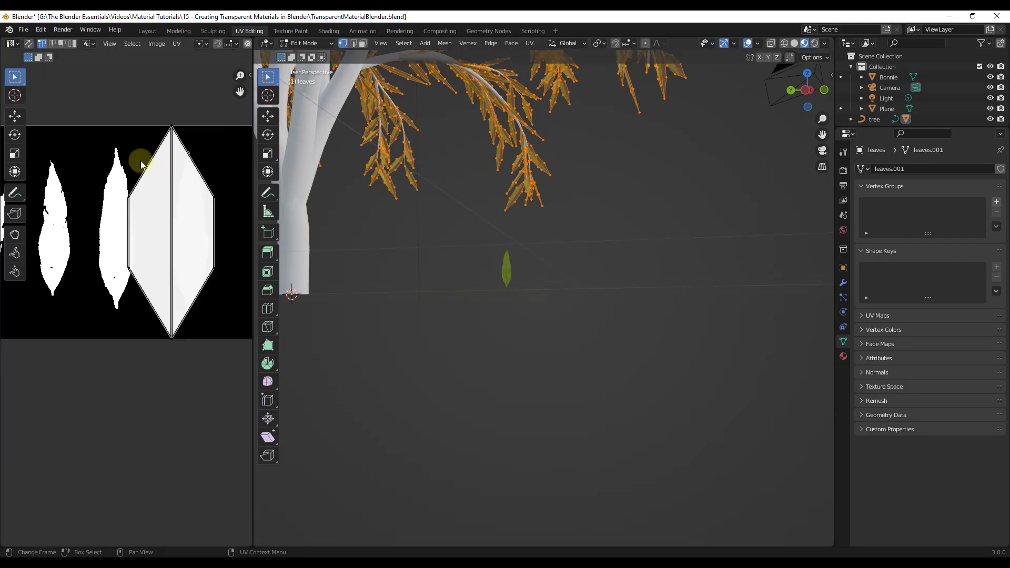
{"action": "left_click", "coordinate": [196, 136]}
{"action": "key", "text": "g"}
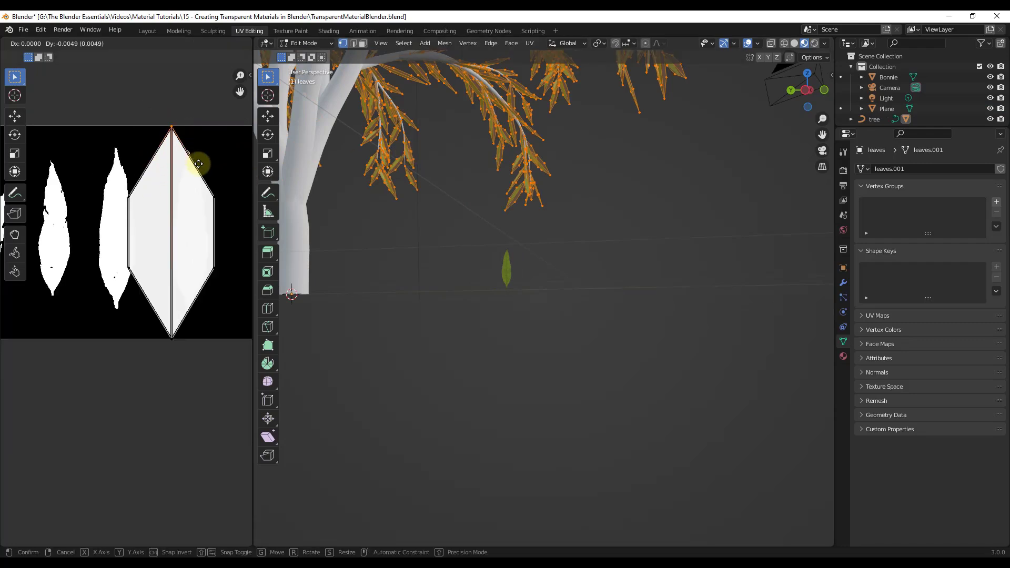
{"action": "left_click", "coordinate": [213, 160]}
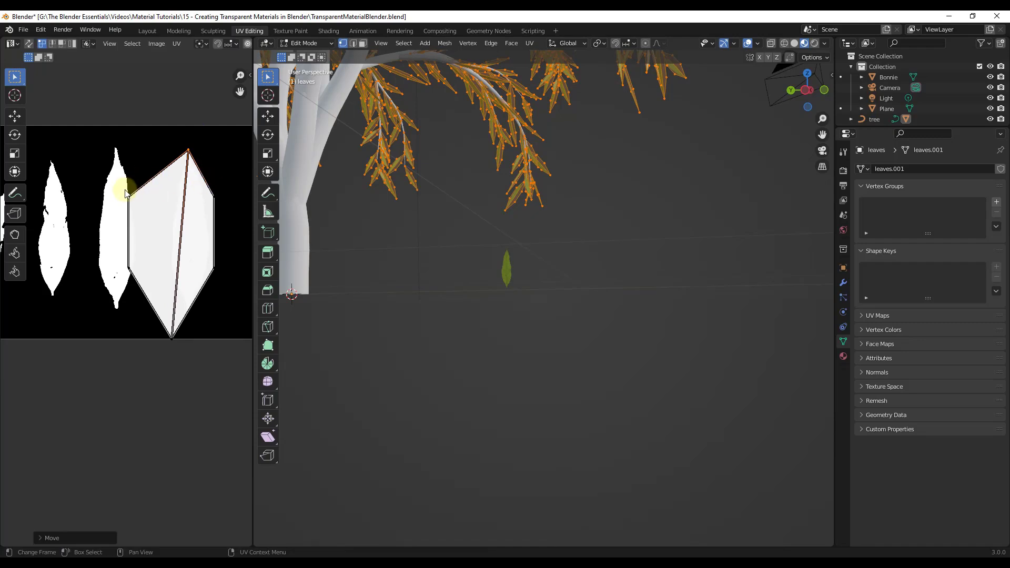
{"action": "left_click", "coordinate": [132, 205]}
{"action": "key", "text": "g"}
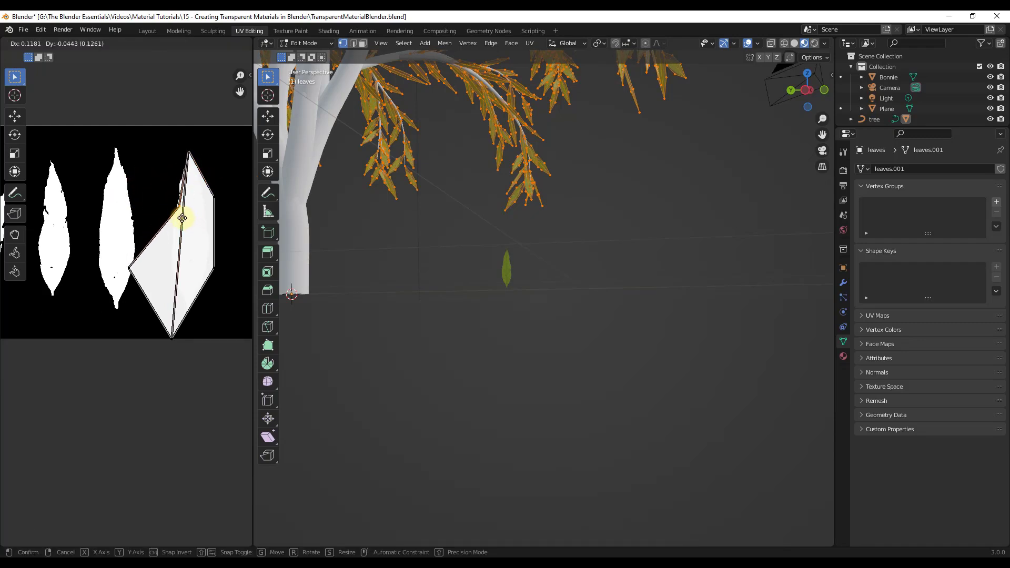
{"action": "left_click", "coordinate": [178, 212]}
{"action": "left_click", "coordinate": [214, 199]}
{"action": "key", "text": "g"}
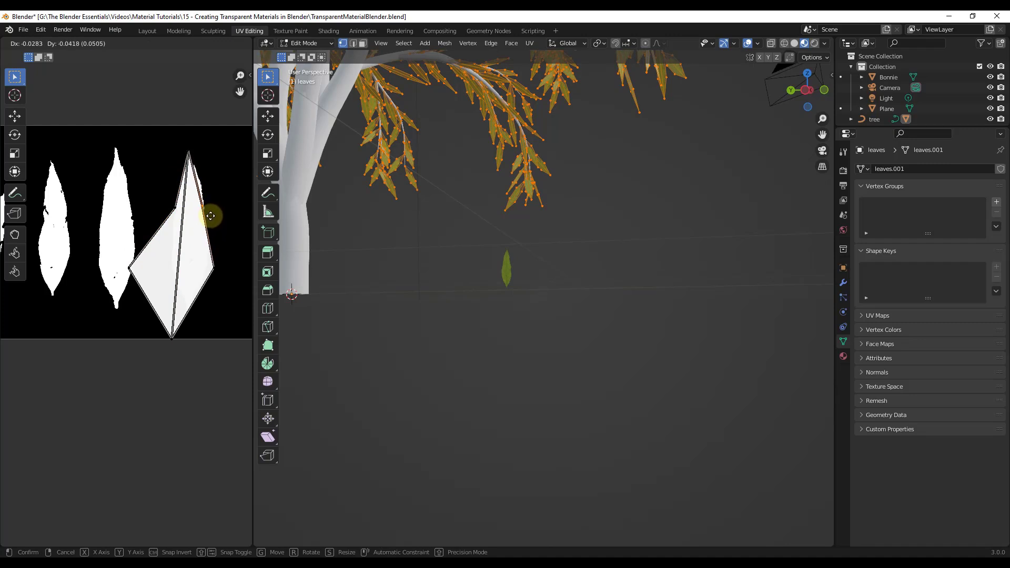
{"action": "left_click", "coordinate": [211, 214]}
Move the remaining UV vertices onto the leaf edge and stem, then leave Edit Mode.
{"action": "left_click", "coordinate": [131, 267]}
{"action": "key", "text": "g"}
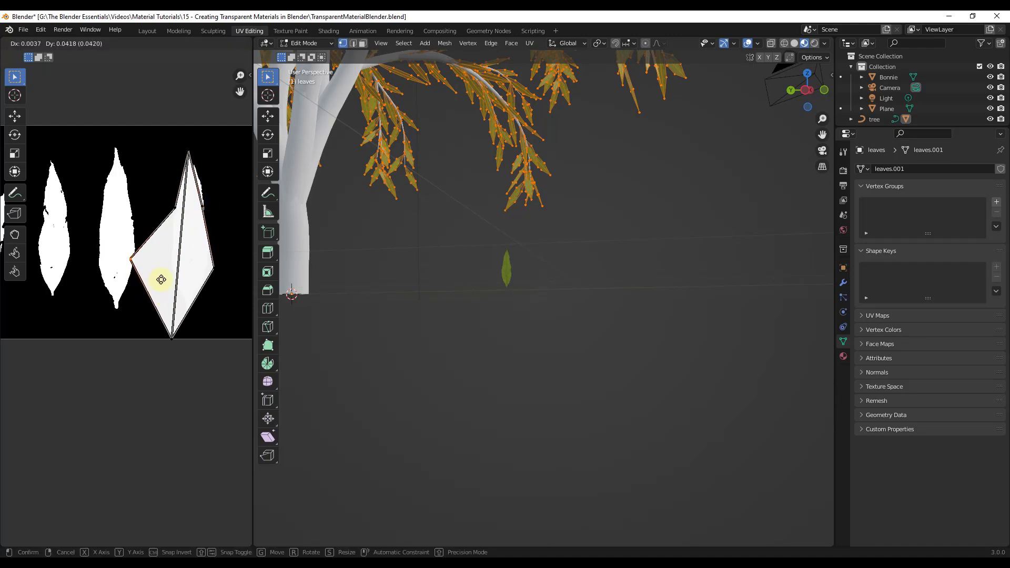
{"action": "left_click", "coordinate": [188, 286]}
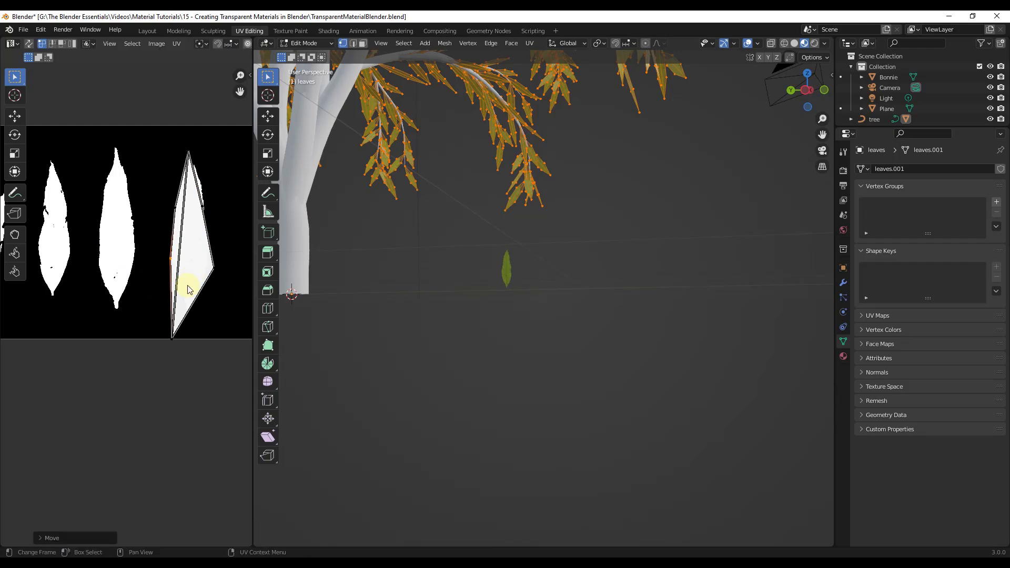
{"action": "left_click_drag", "start_coordinate": [162, 321], "coordinate": [177, 345]}
{"action": "key", "text": "g"}
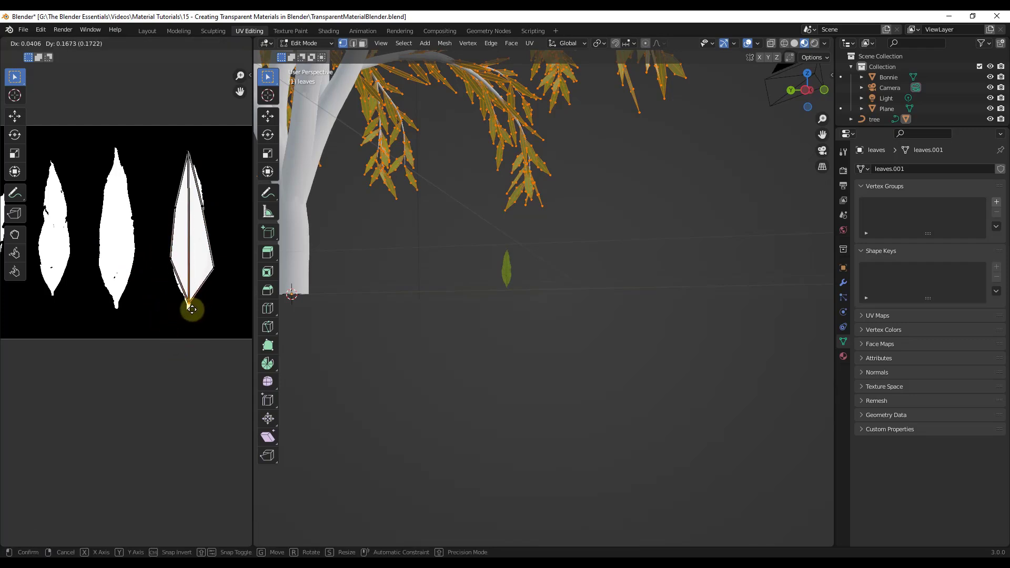
{"action": "left_click", "coordinate": [192, 313]}
{"action": "left_click", "coordinate": [221, 279]}
{"action": "key", "text": "g"}
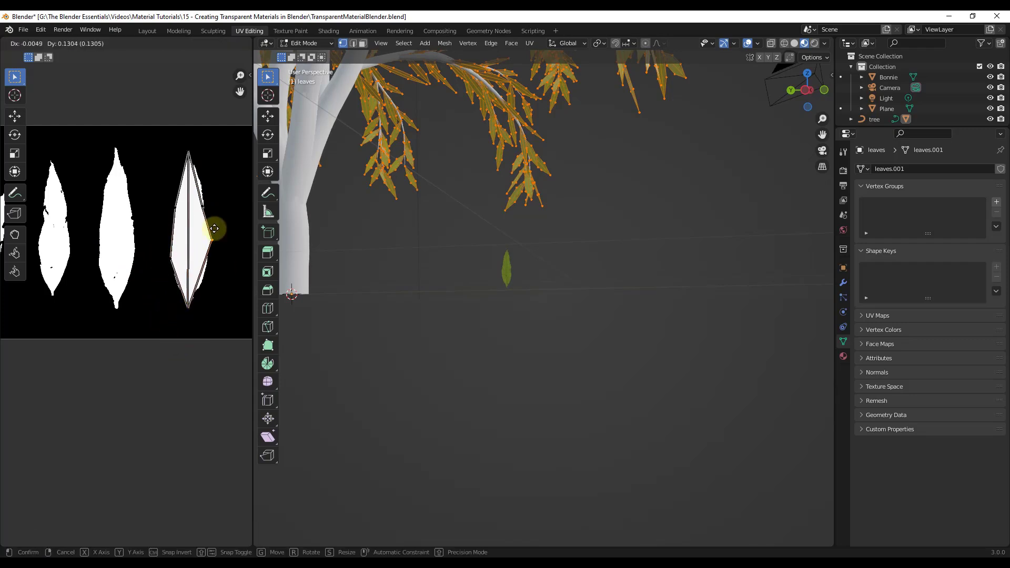
{"action": "left_click", "coordinate": [219, 258]}
{"action": "left_click", "coordinate": [216, 215]}
{"action": "key", "text": "g"}
{"action": "left_click", "coordinate": [208, 189]}
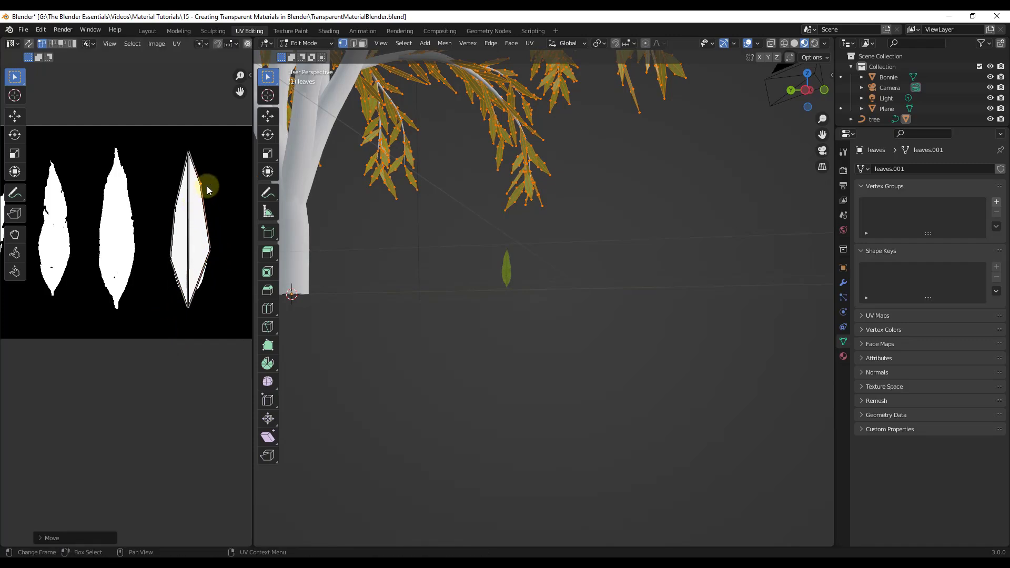
{"action": "key", "text": "Tab"}
In Edit Mode, drag one more leaf UV vertex onto the texture's edge, then return to Object Mode.
{"action": "scroll", "coordinate": [532, 145], "scroll_direction": "up", "scroll_amount": 8}
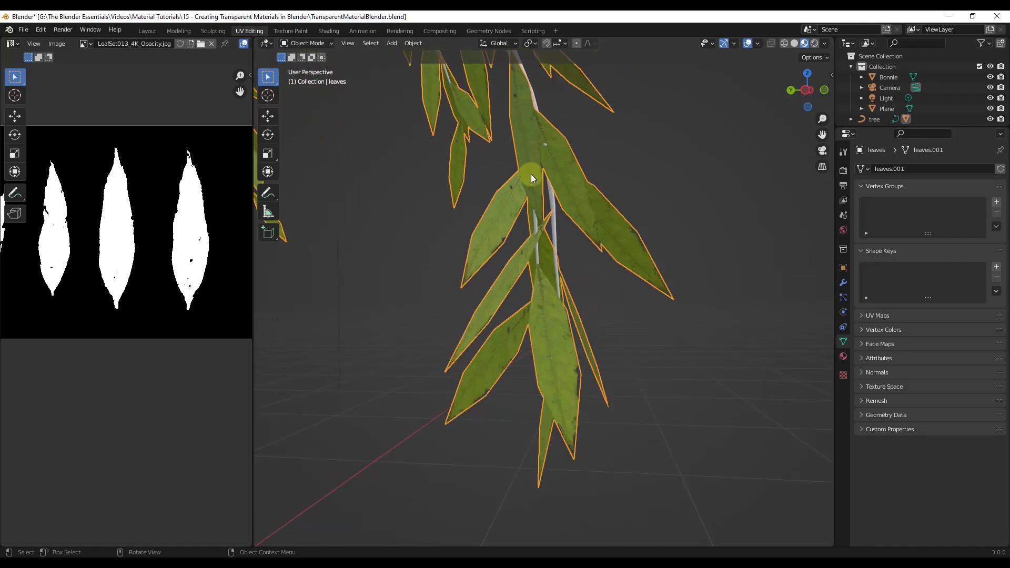
{"action": "scroll", "coordinate": [538, 359], "scroll_direction": "up", "scroll_amount": 4}
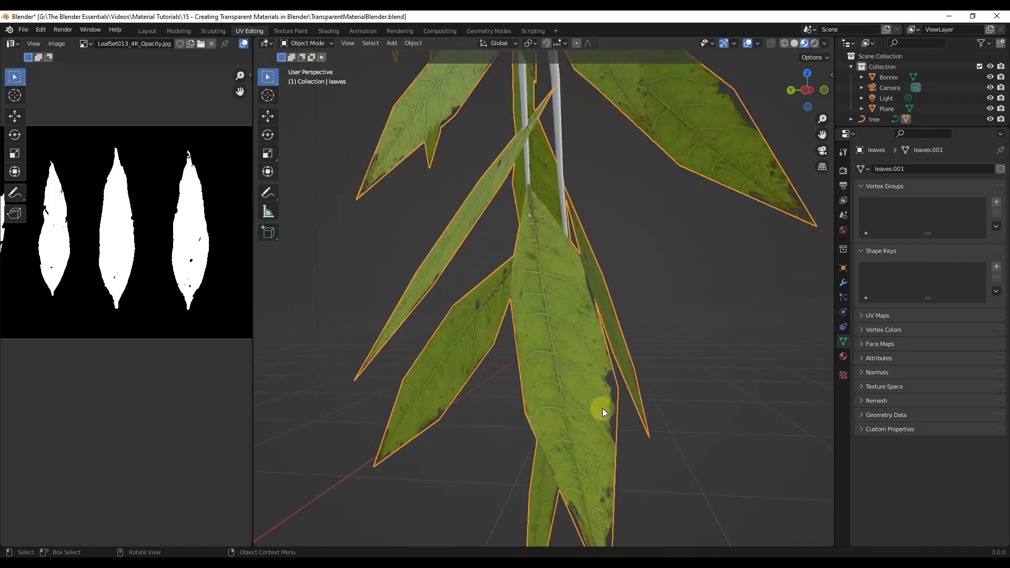
{"action": "scroll", "coordinate": [526, 328], "scroll_direction": "down", "scroll_amount": 6}
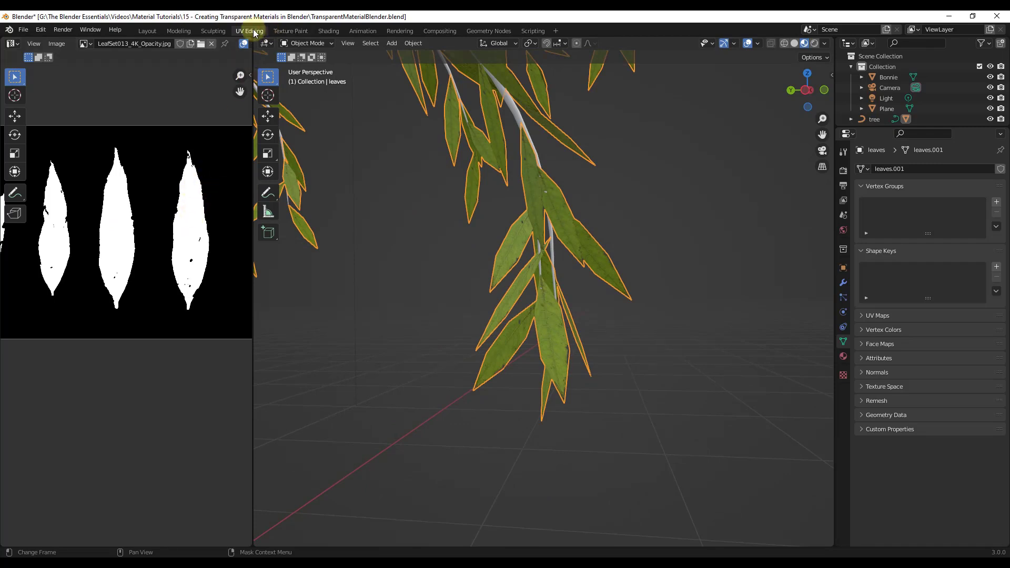
{"action": "scroll", "coordinate": [570, 216], "scroll_direction": "up", "scroll_amount": 2}
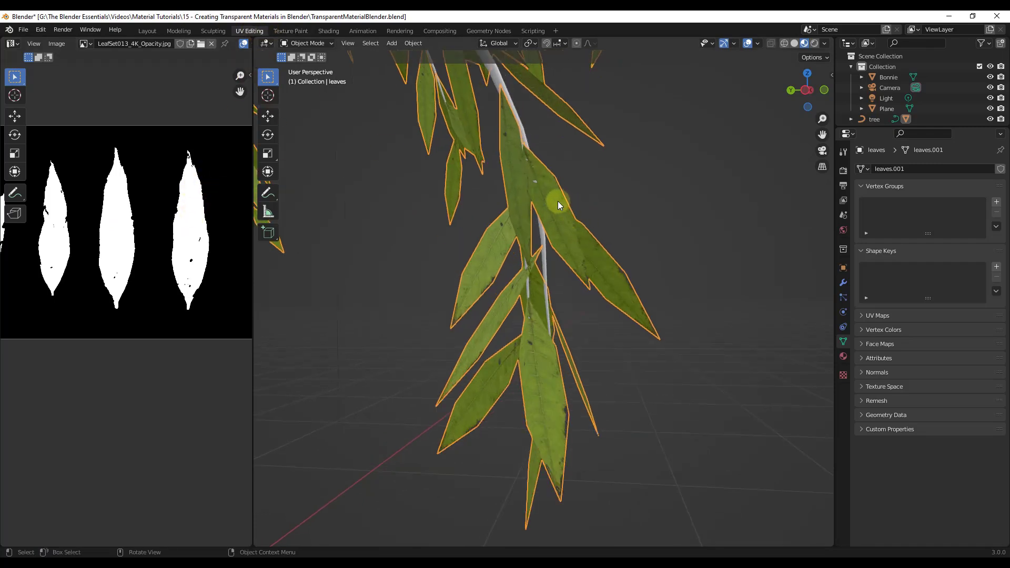
{"action": "key", "text": "Tab"}
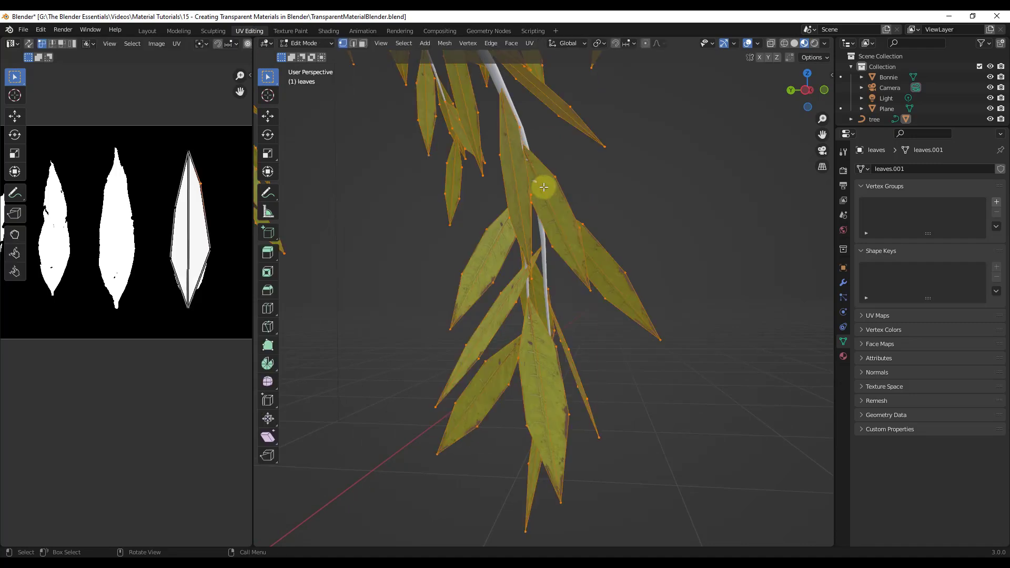
{"action": "key", "text": "g"}
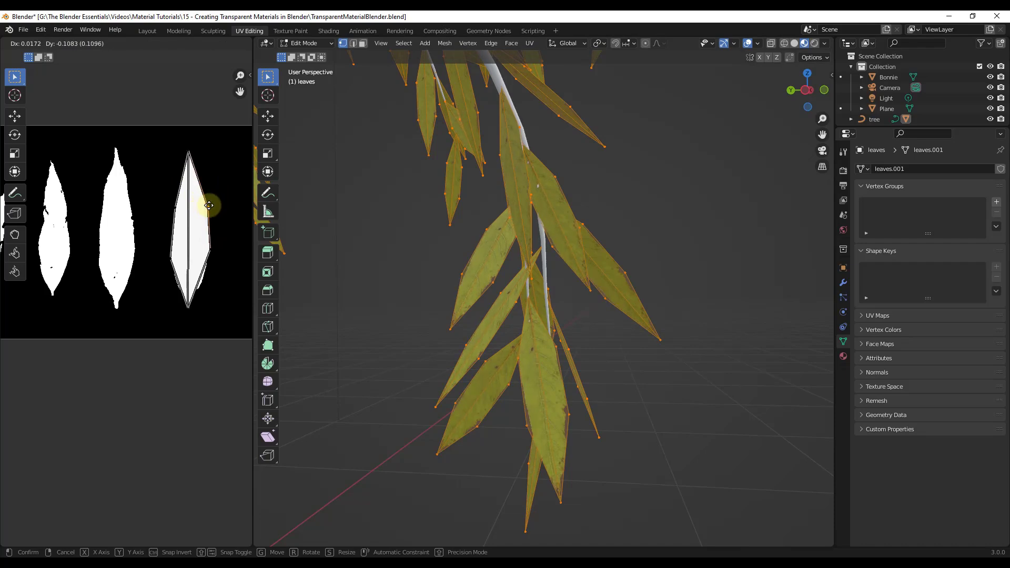
{"action": "left_click", "coordinate": [207, 198]}
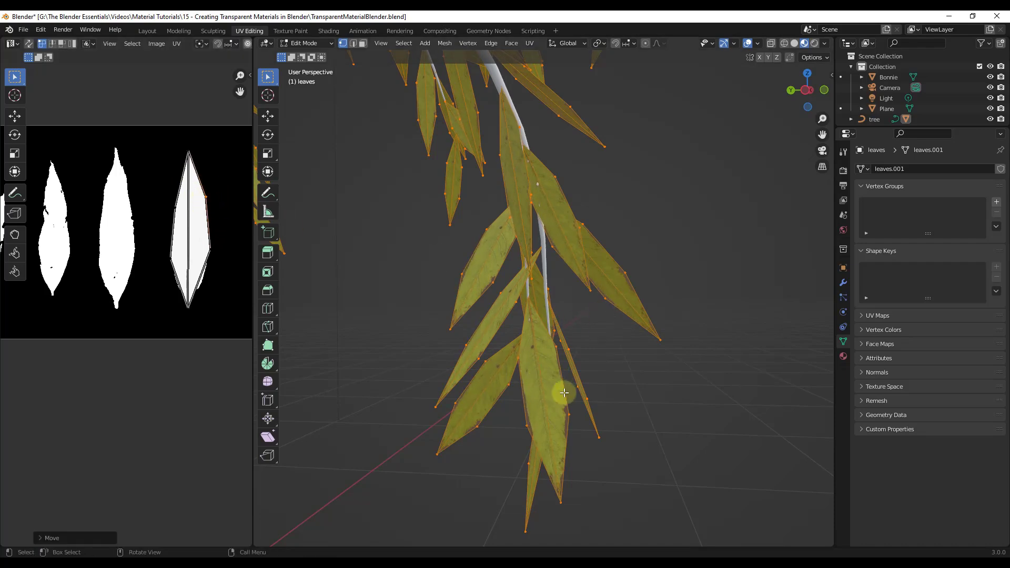
{"action": "key", "text": "Tab"}
{"action": "scroll", "coordinate": [539, 346], "scroll_direction": "down", "scroll_amount": 10}
{"action": "scroll", "coordinate": [552, 299], "scroll_direction": "down", "scroll_amount": 3}
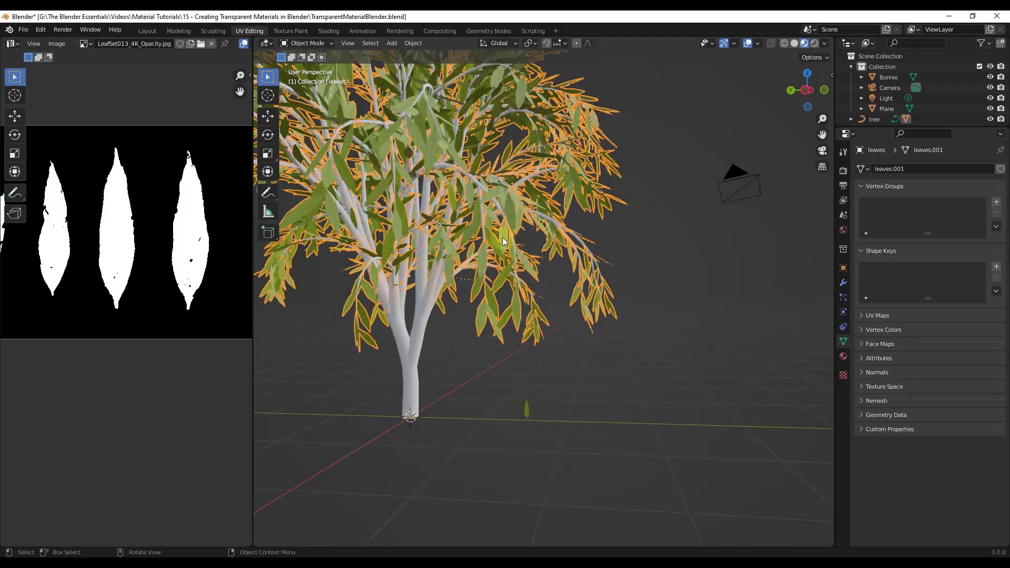